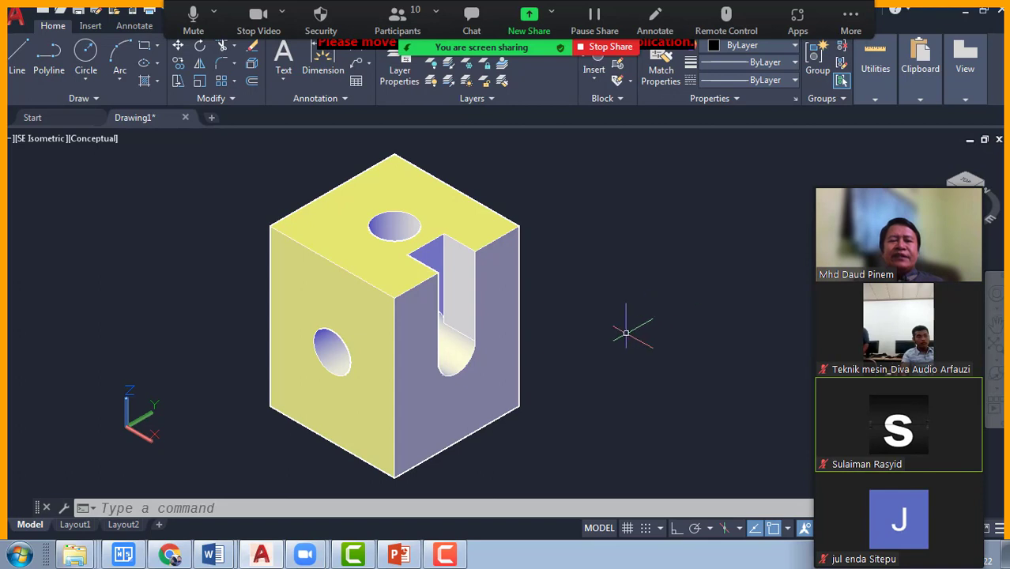
- Slice the block with a three-point plane through its top back, top left and bottom front corners, keeping the lower left part
middle_click_drag(625, 335, 621, 334)
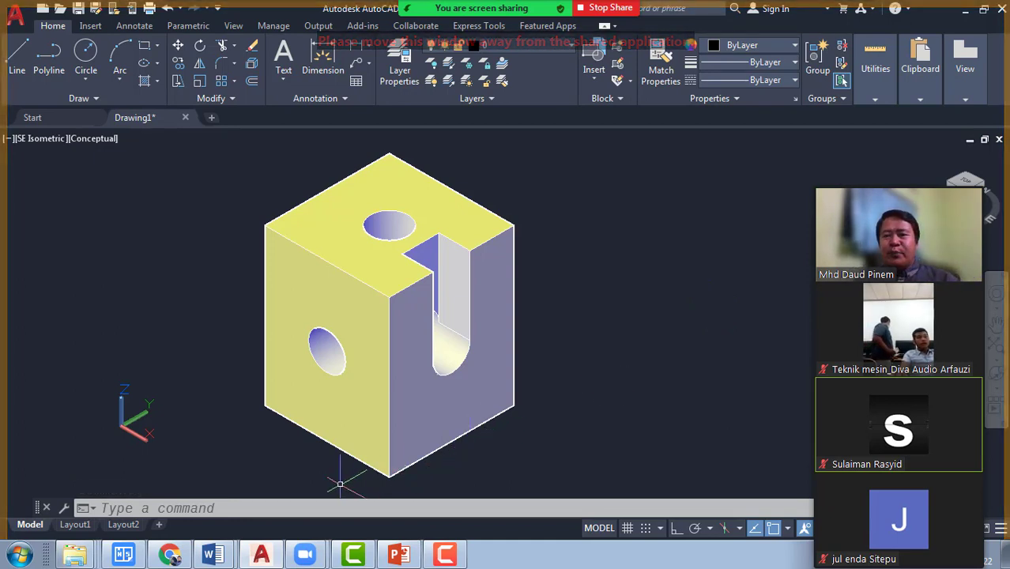
left_click(291, 507)
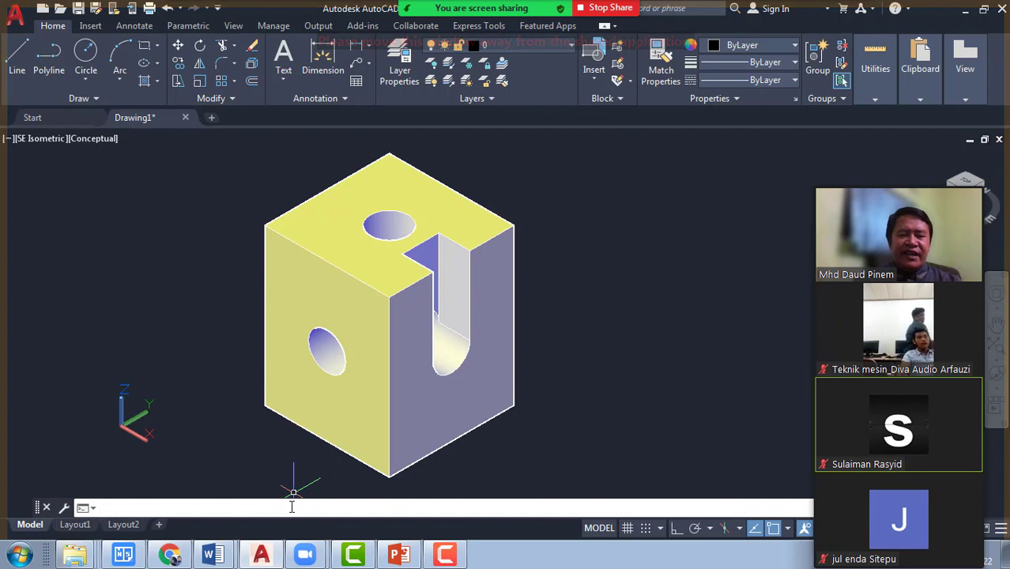
type("SLIC")
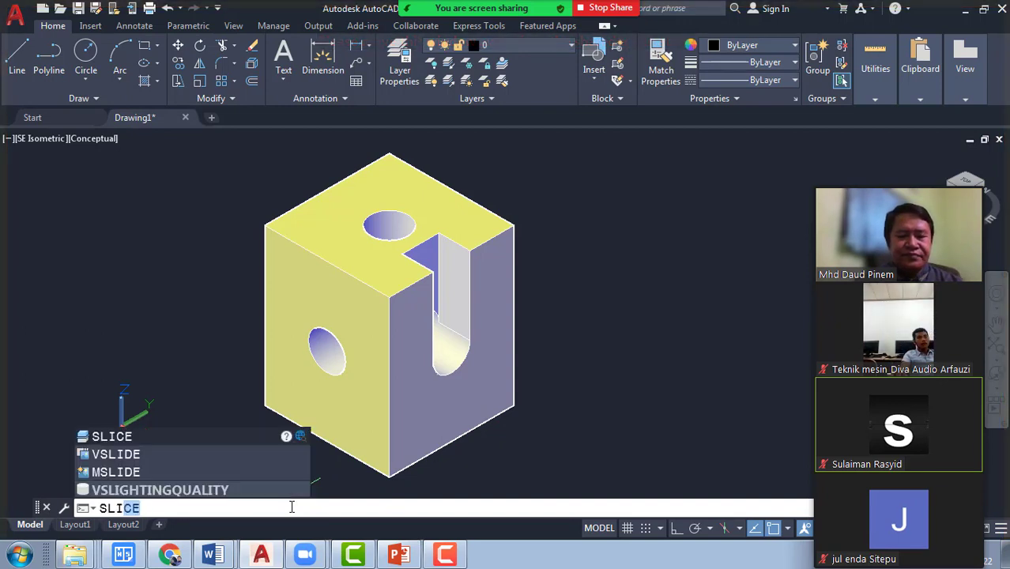
key("Return")
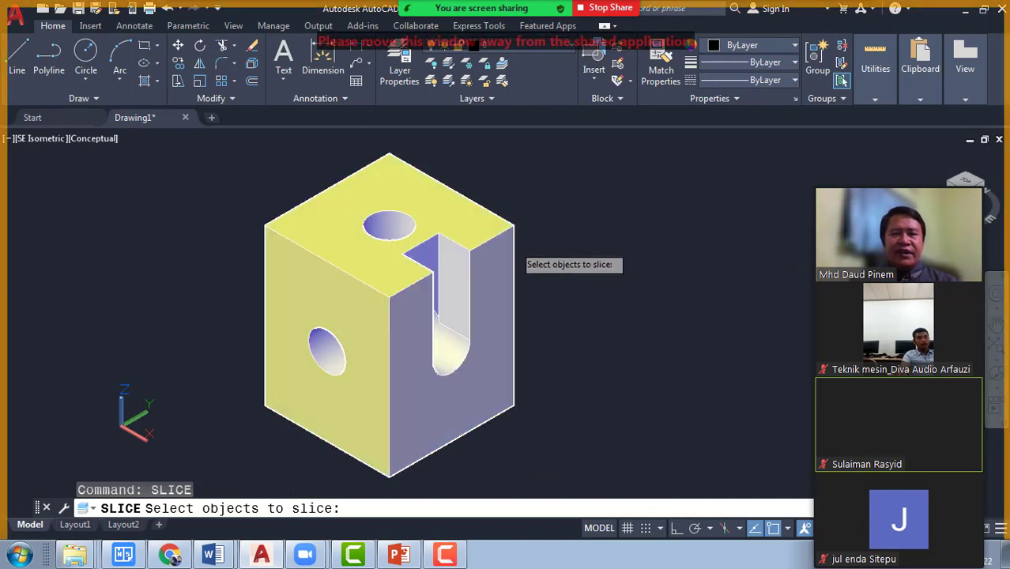
left_click(486, 409)
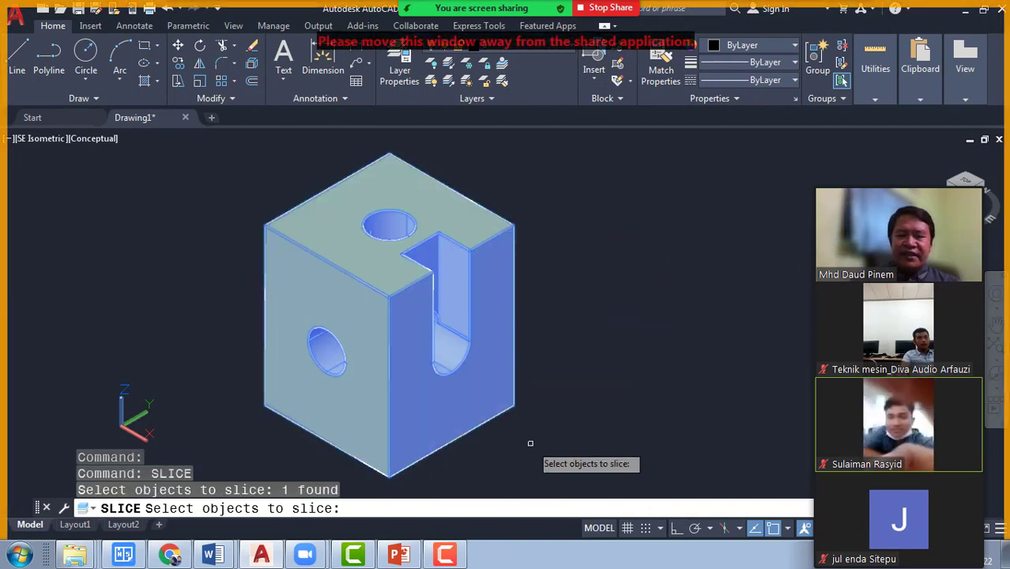
key("Return")
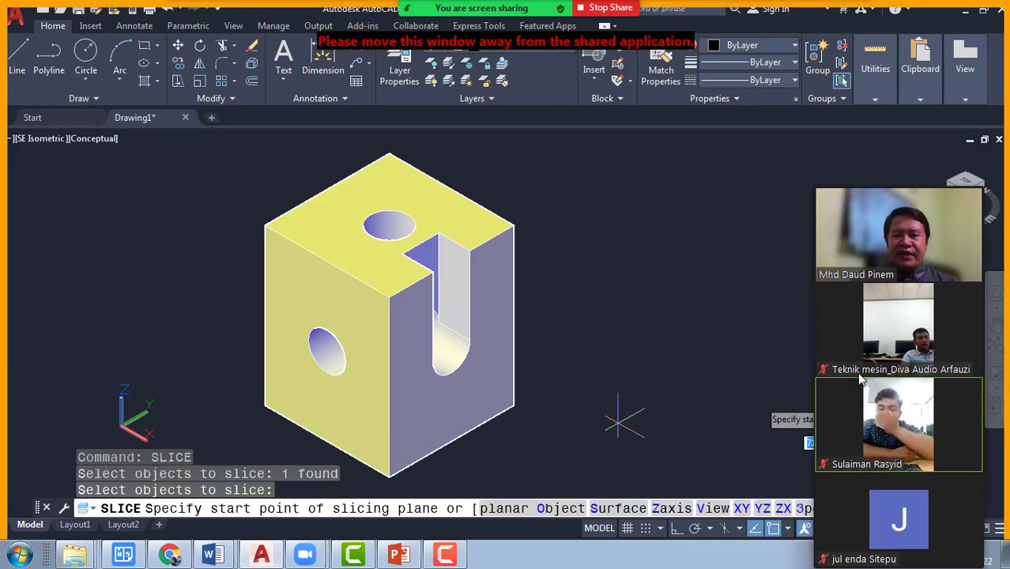
left_click_drag(911, 175, 893, 61)
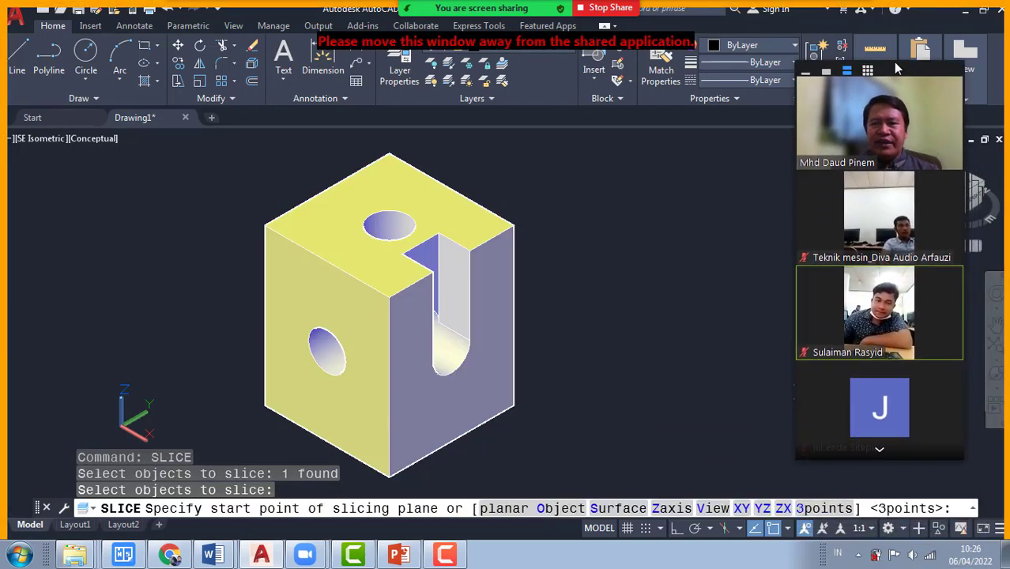
left_click(814, 508)
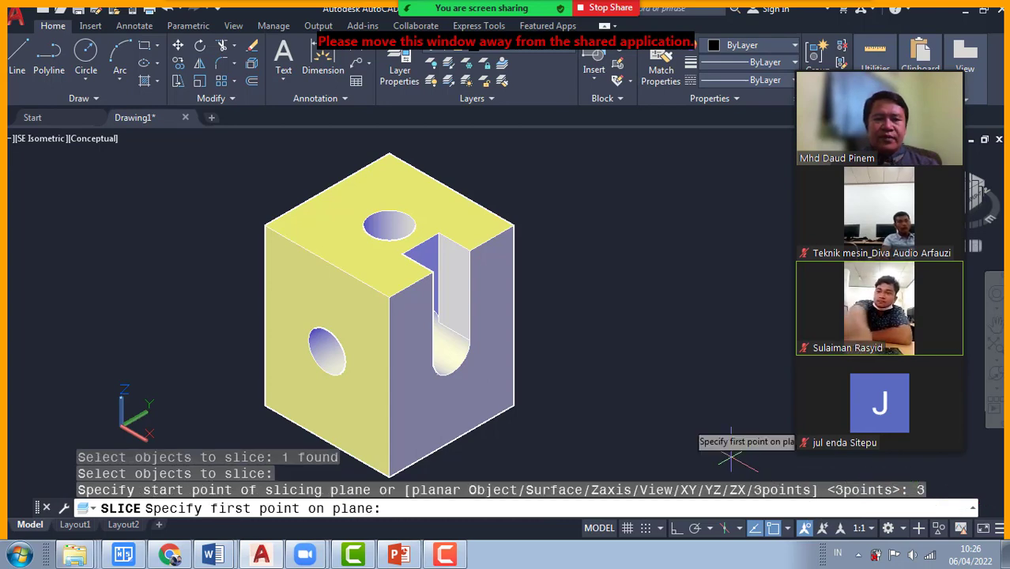
left_click(388, 152)
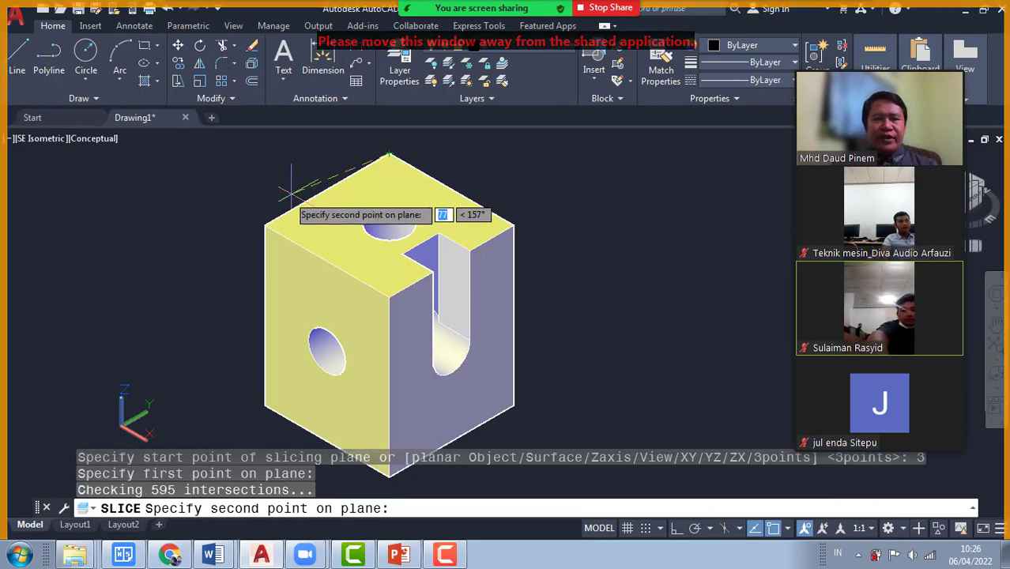
left_click(265, 225)
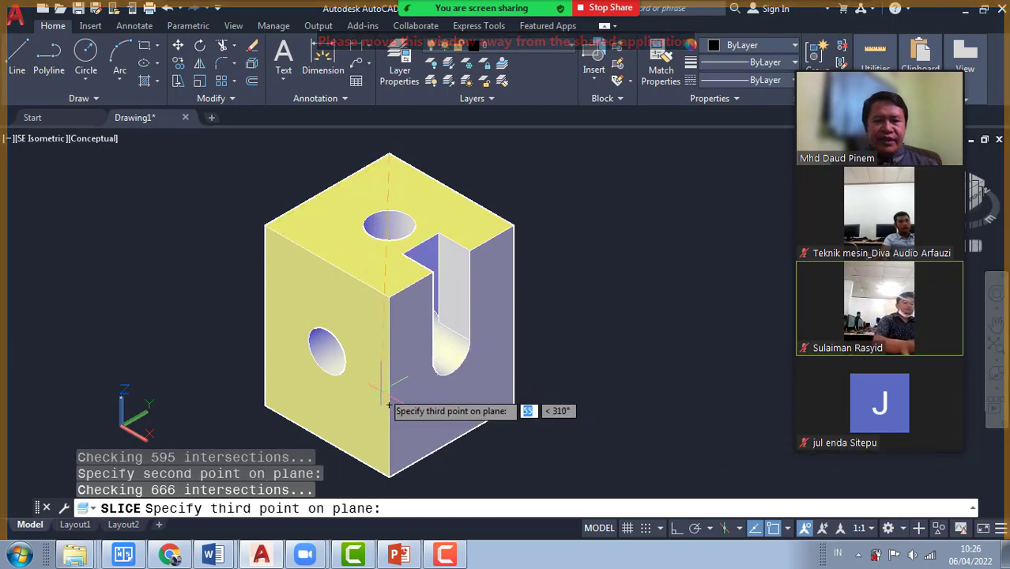
left_click(388, 477)
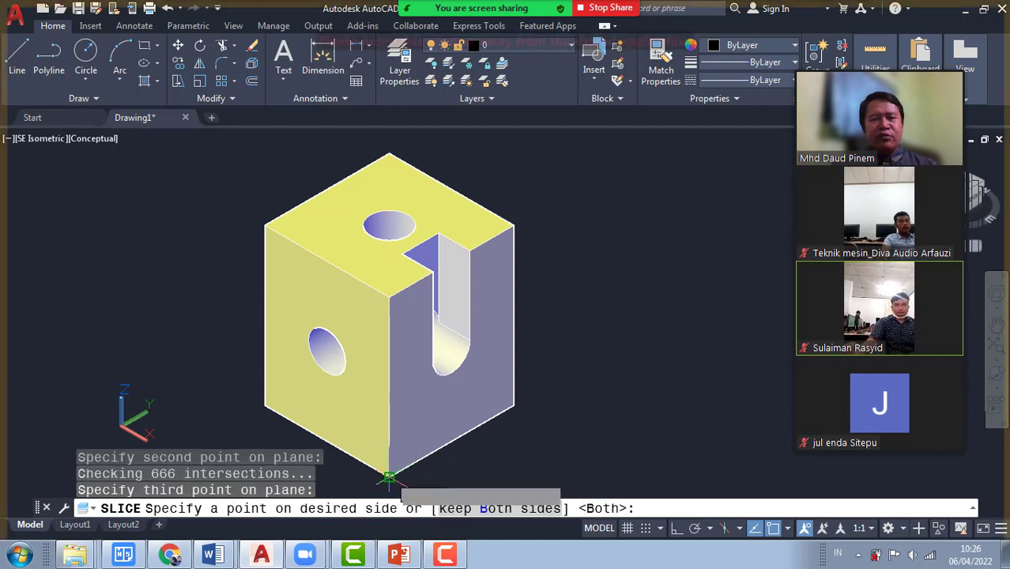
middle_click_drag(466, 468, 541, 456)
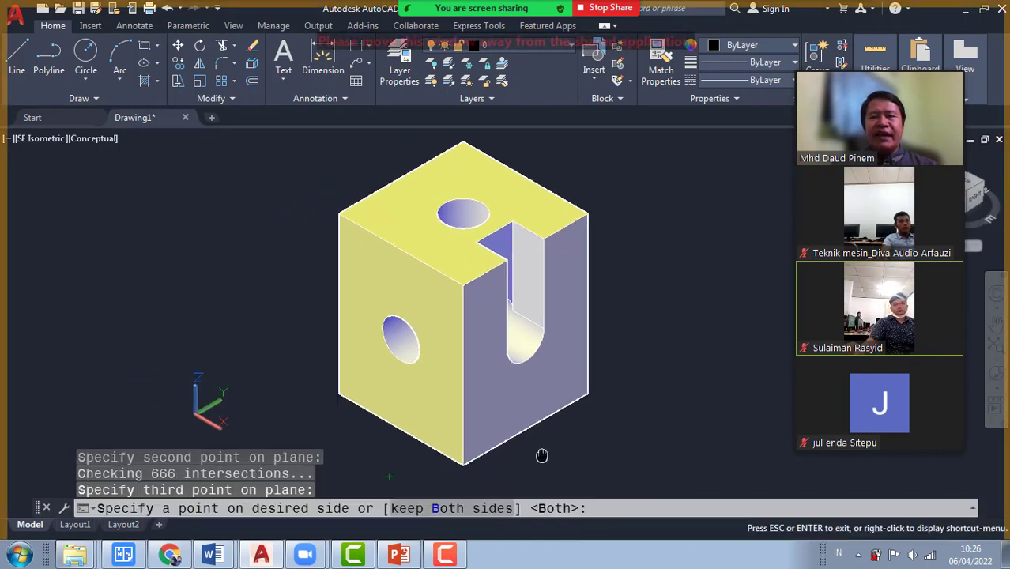
key("Escape")
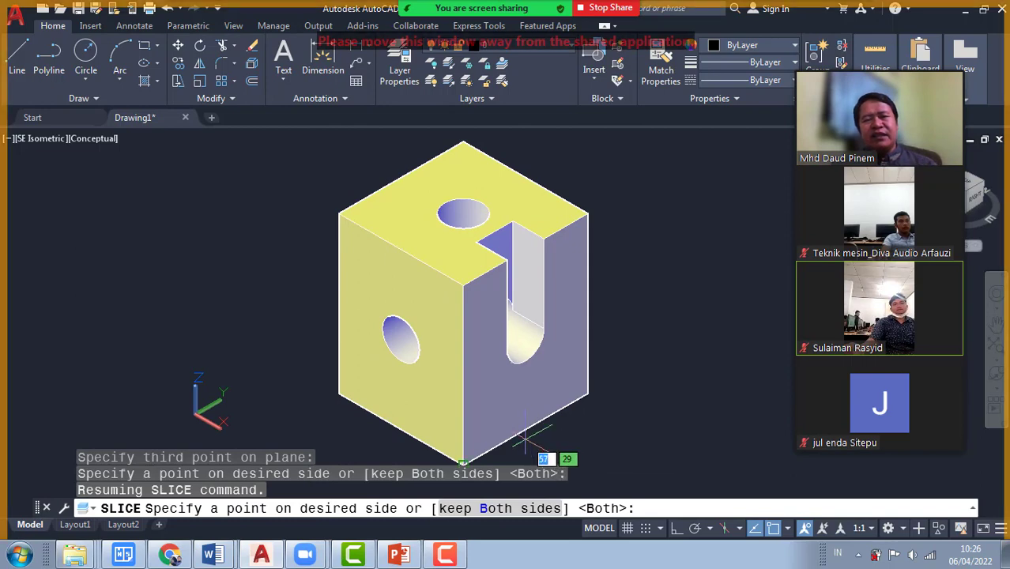
left_click(337, 395)
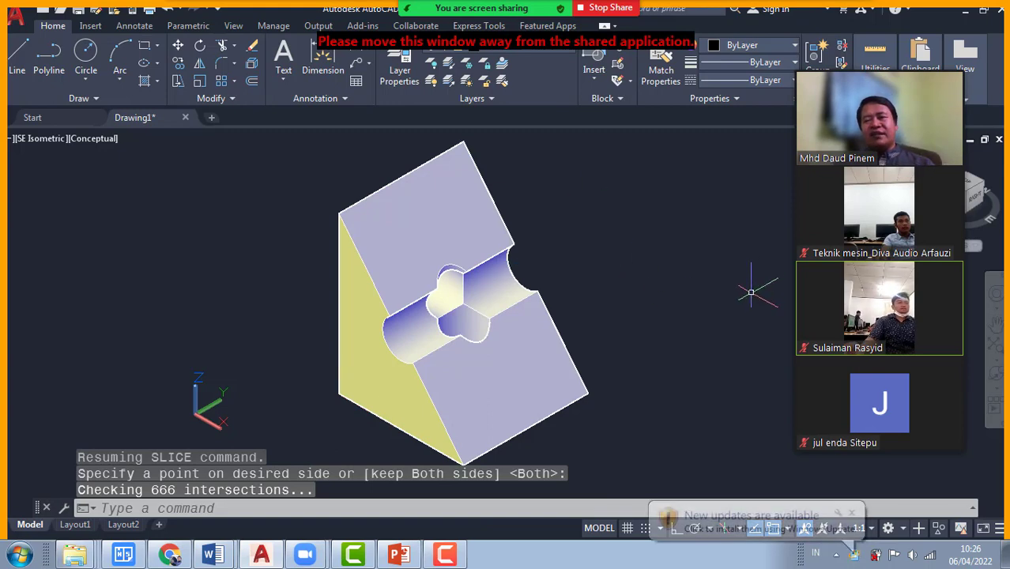
- Dismiss the meeting time-limit notice and undo the three-point slice of the block
middle_click_drag(737, 306, 665, 300)
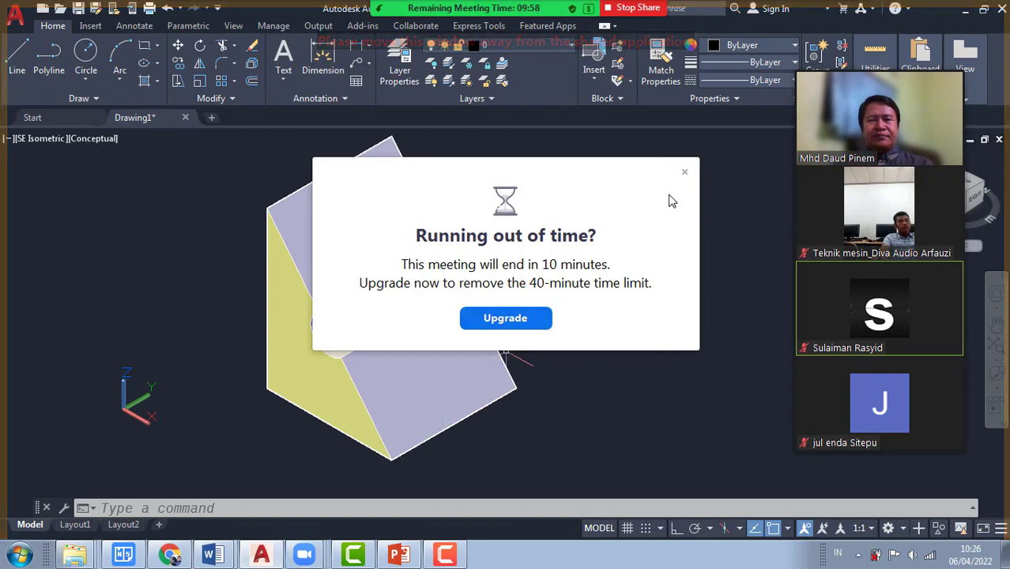
left_click(684, 173)
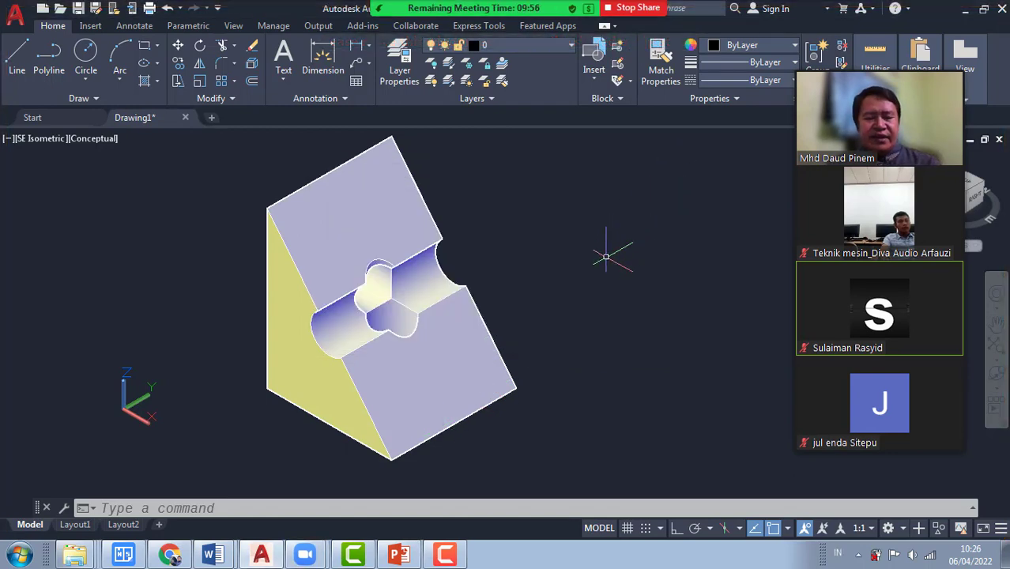
key("ctrl+z")
key("ctrl+z")
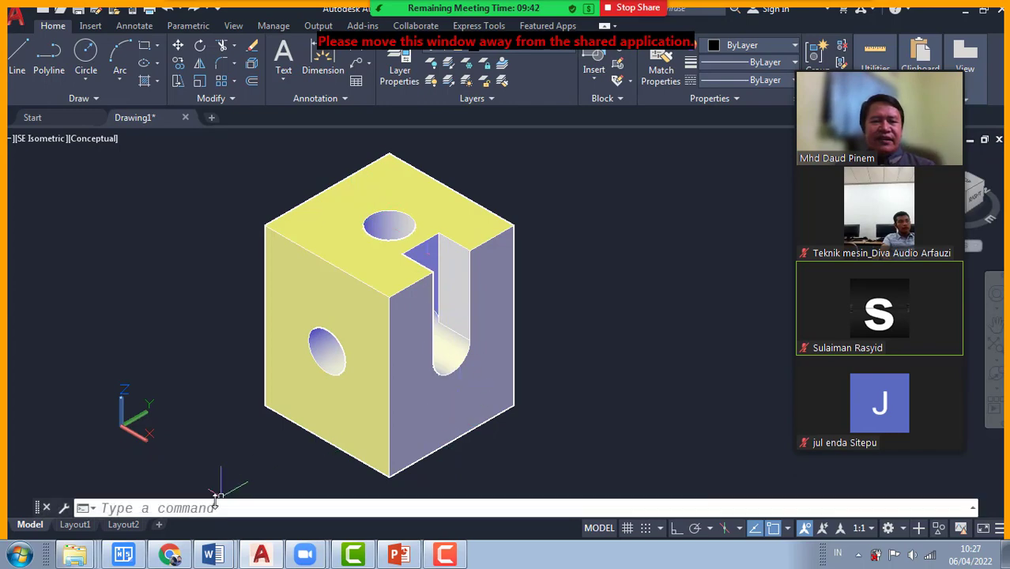
type("TATE3D")
key("Return")
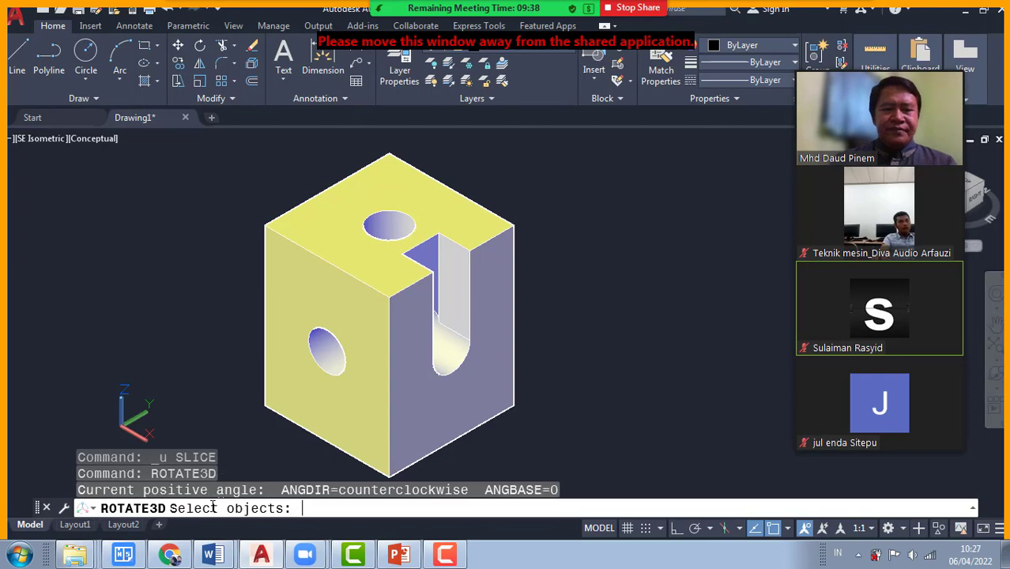
key("Escape")
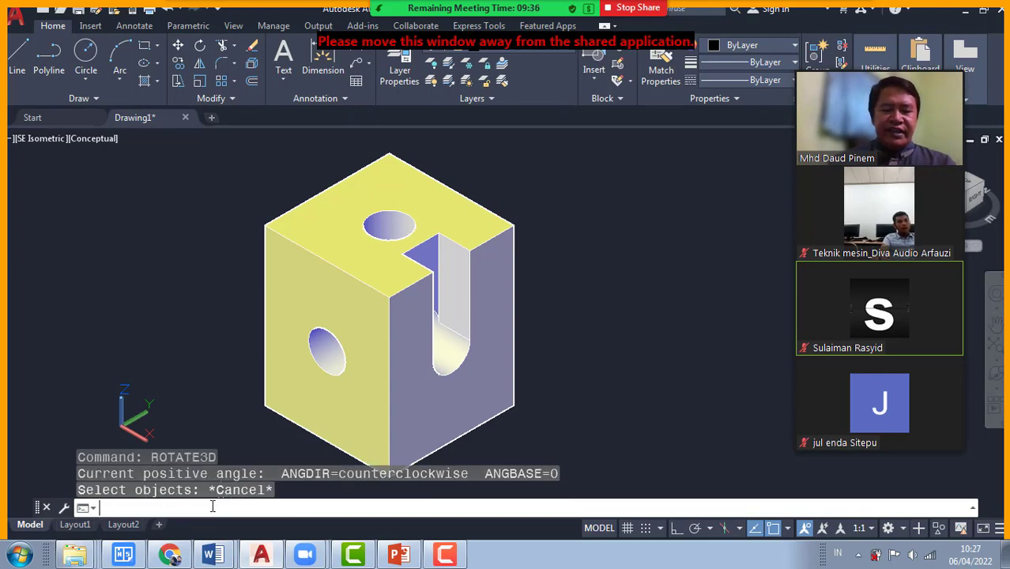
- Slice the block along the ZX plane through the midpoint of the slotted face's bottom edge, keeping the rear half
type("SLICE")
key("Return")
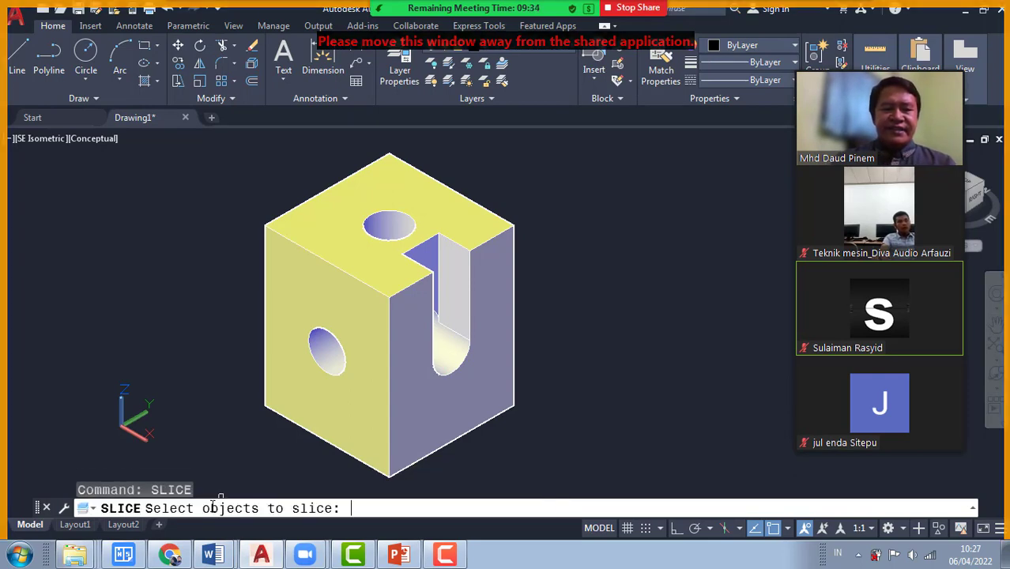
left_click(491, 420)
key("Return")
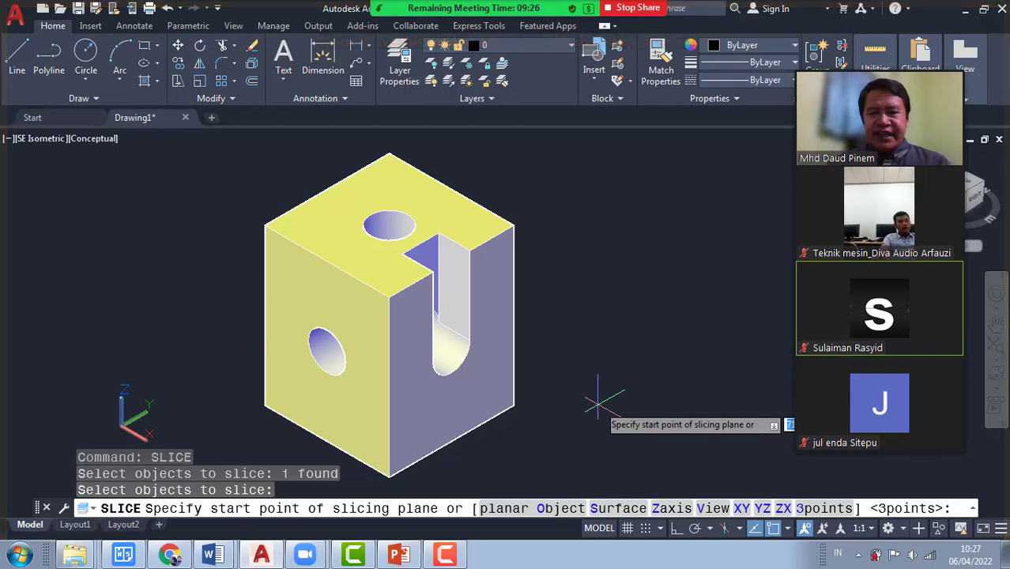
left_click(782, 508)
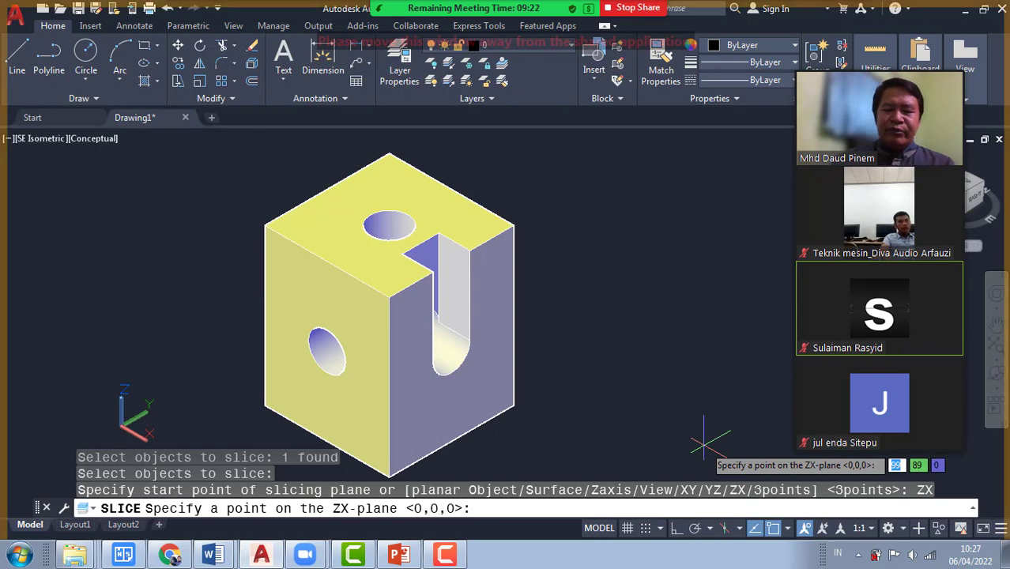
type("MID")
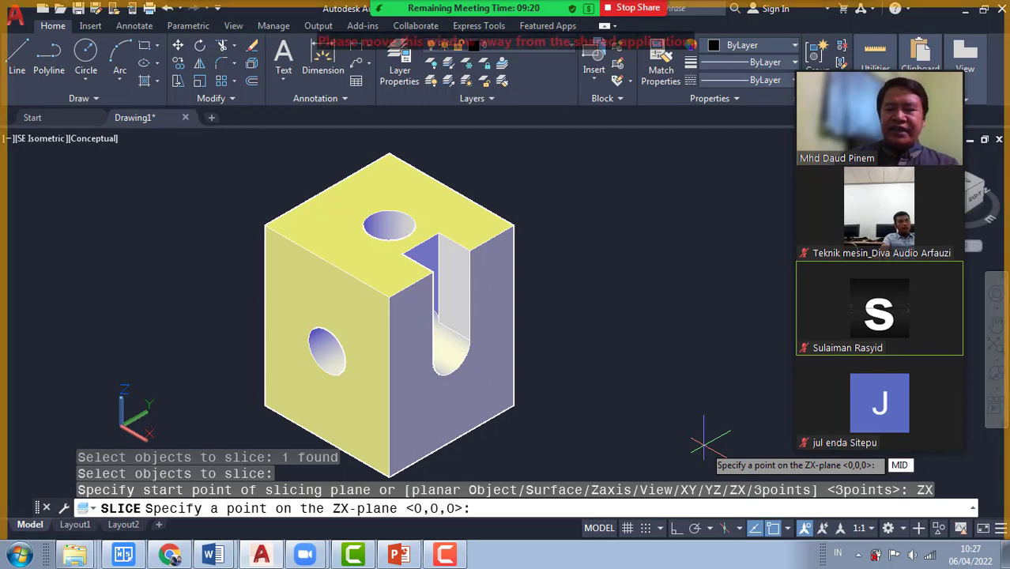
key("Return")
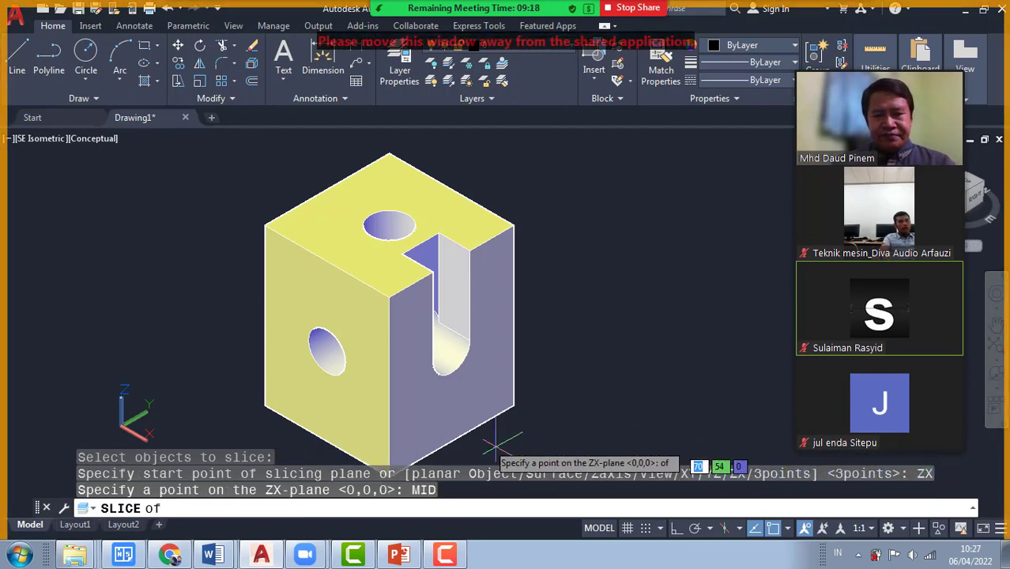
left_click(451, 440)
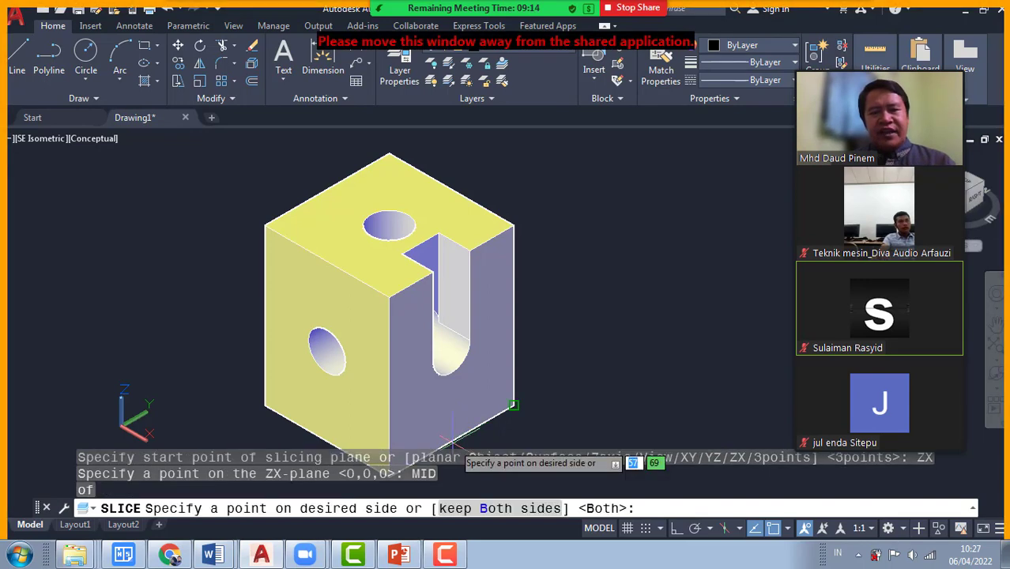
left_click(514, 406)
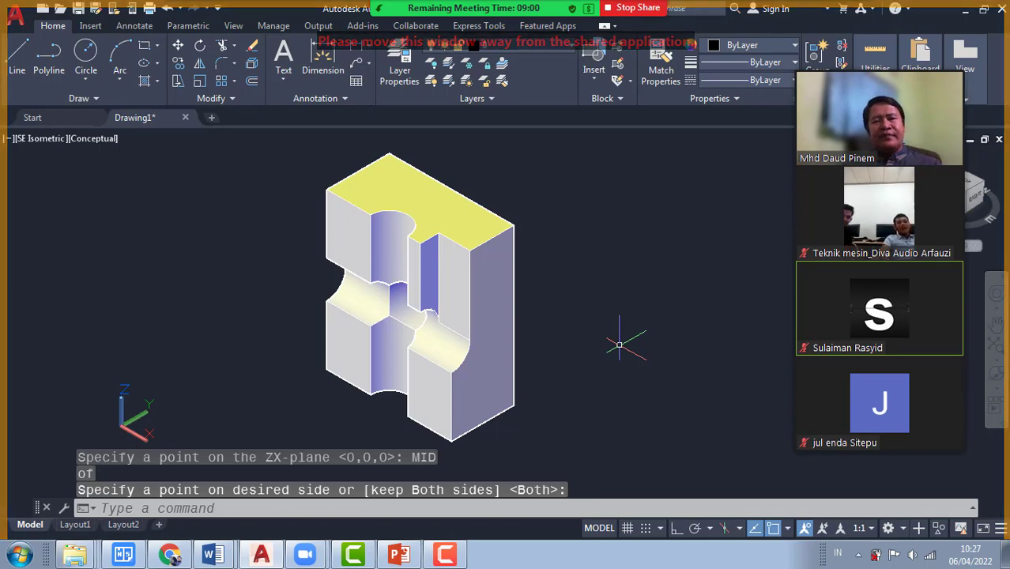
- Orbit around the half block to inspect its cut face, and undo the orbit and the ZX-plane slice
left_click(996, 373)
left_click_drag(390, 316, 433, 317)
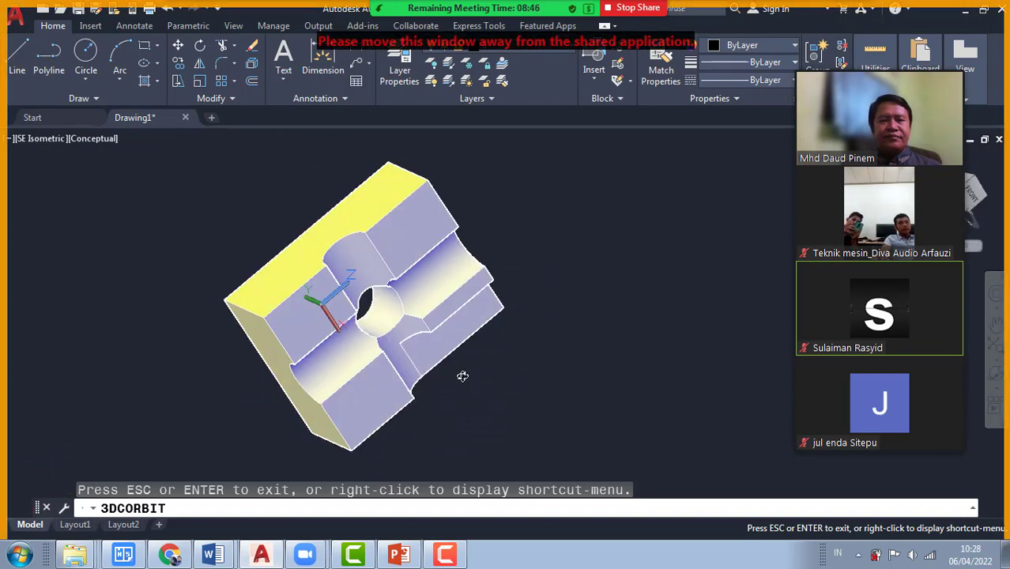
key("Escape")
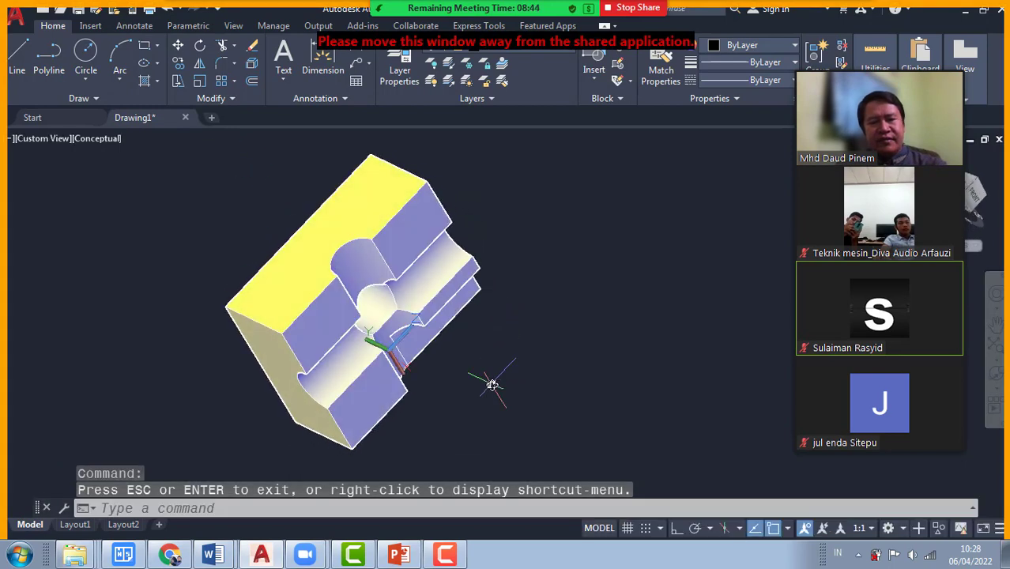
key("ctrl+z")
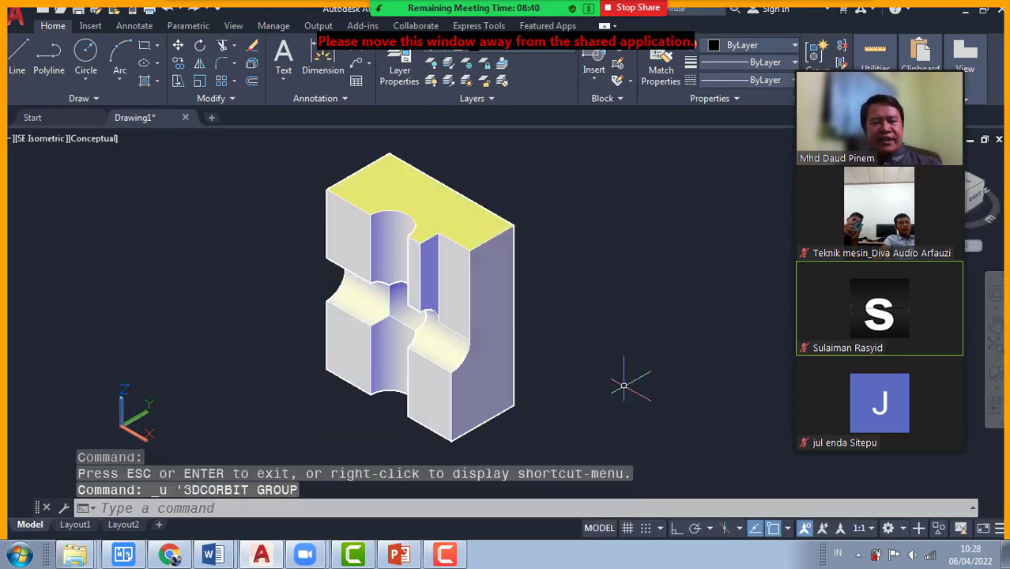
key("ctrl+z")
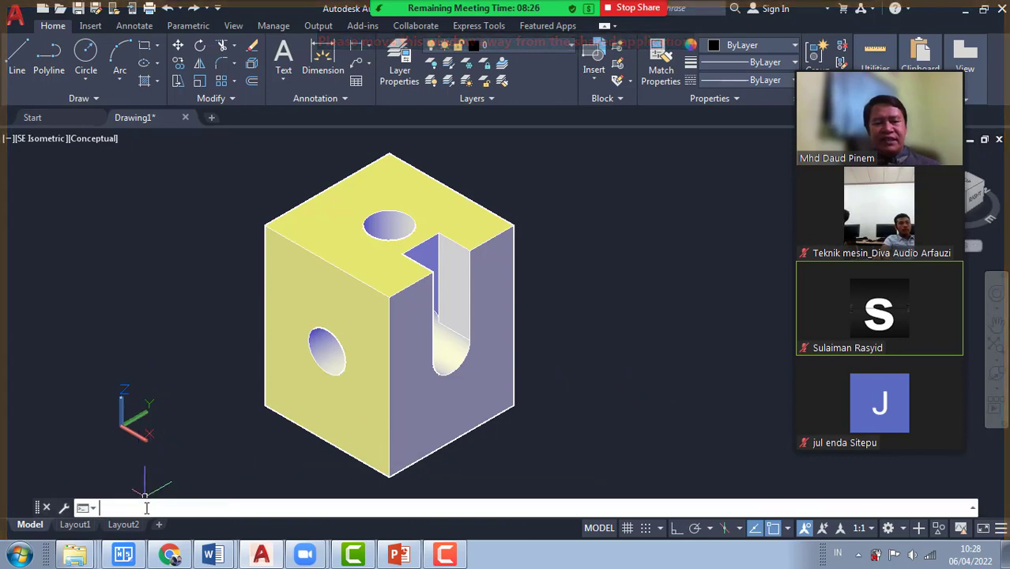
- Slice the block along the XY plane through the midpoint of its left vertical edge, keeping the lower half
type("SLICE")
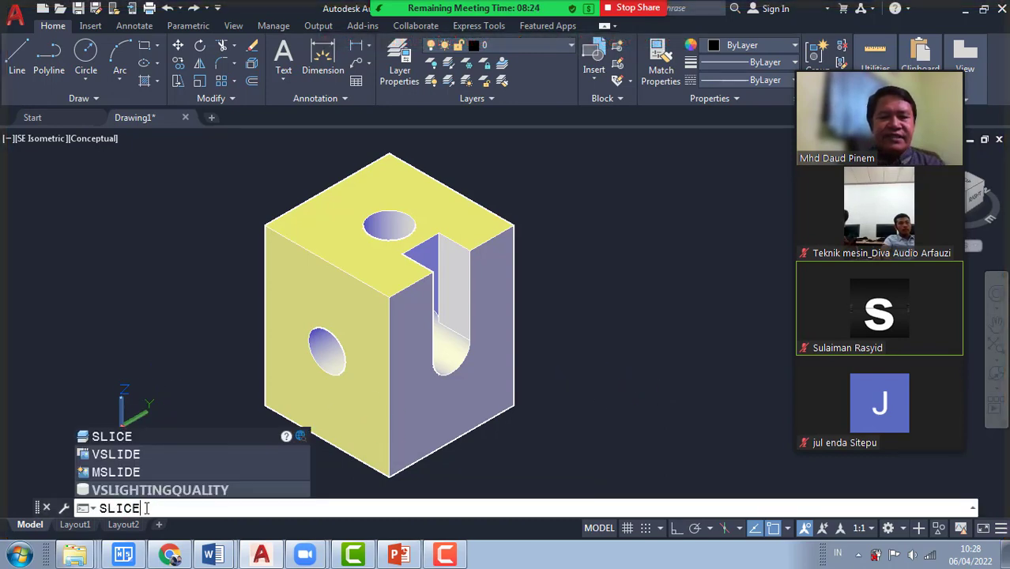
key("Return")
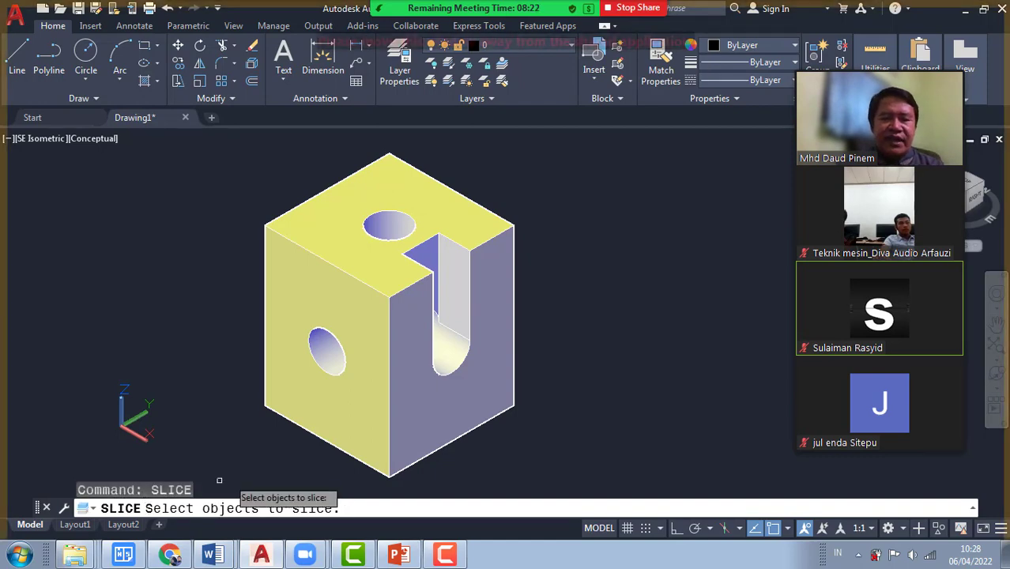
left_click(298, 427)
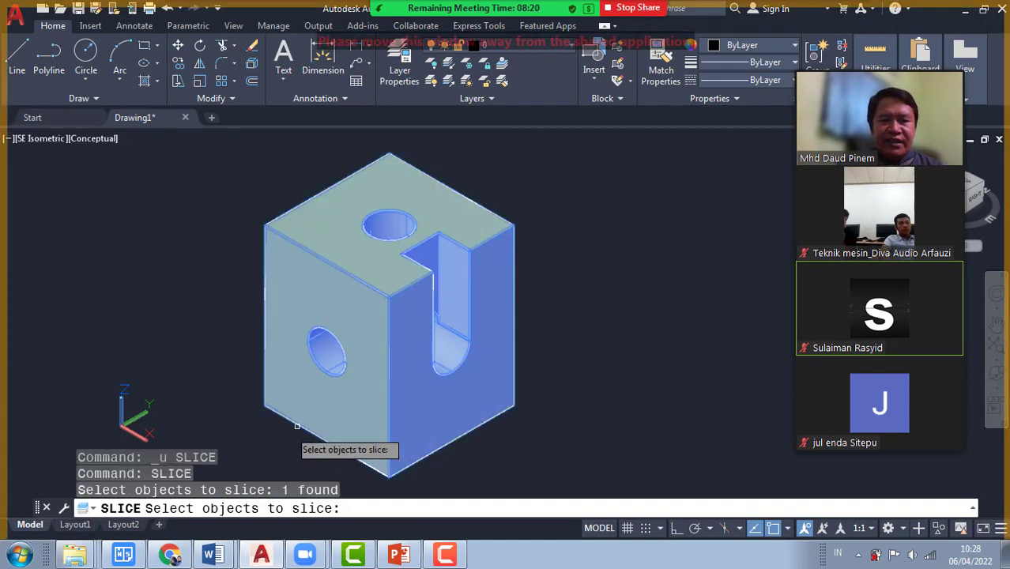
key("Return")
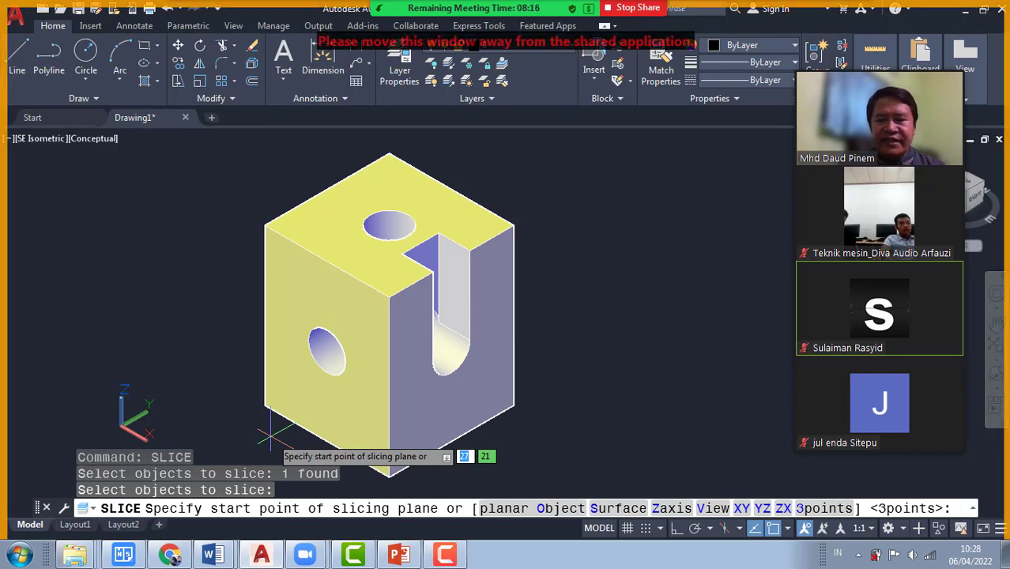
left_click(741, 510)
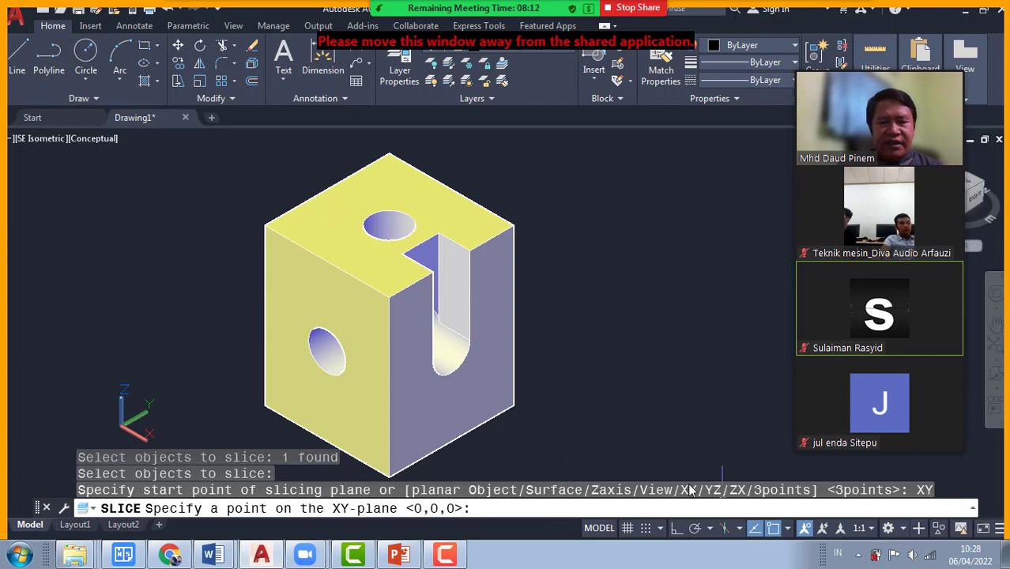
type("MID")
key("Return")
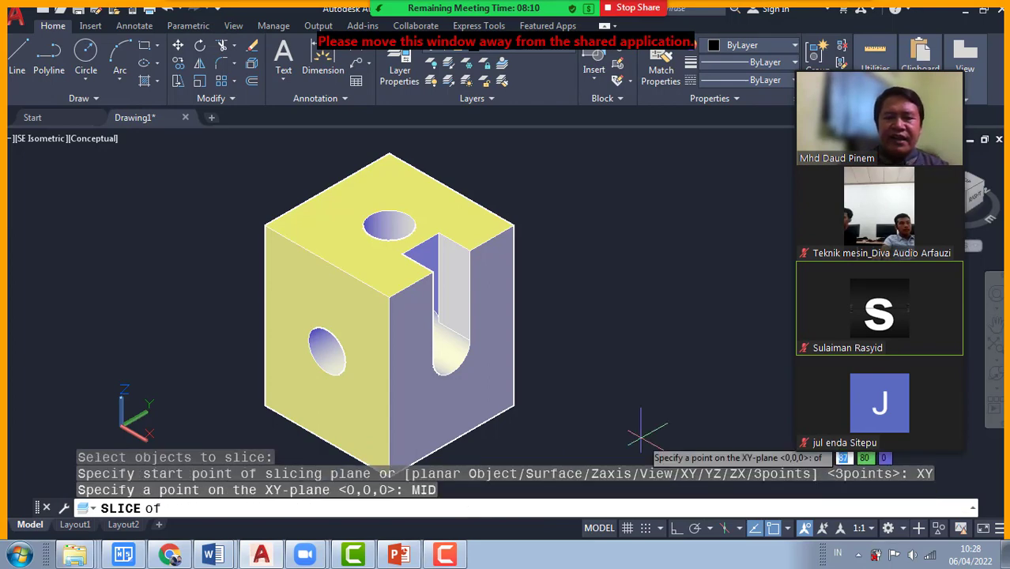
left_click(263, 315)
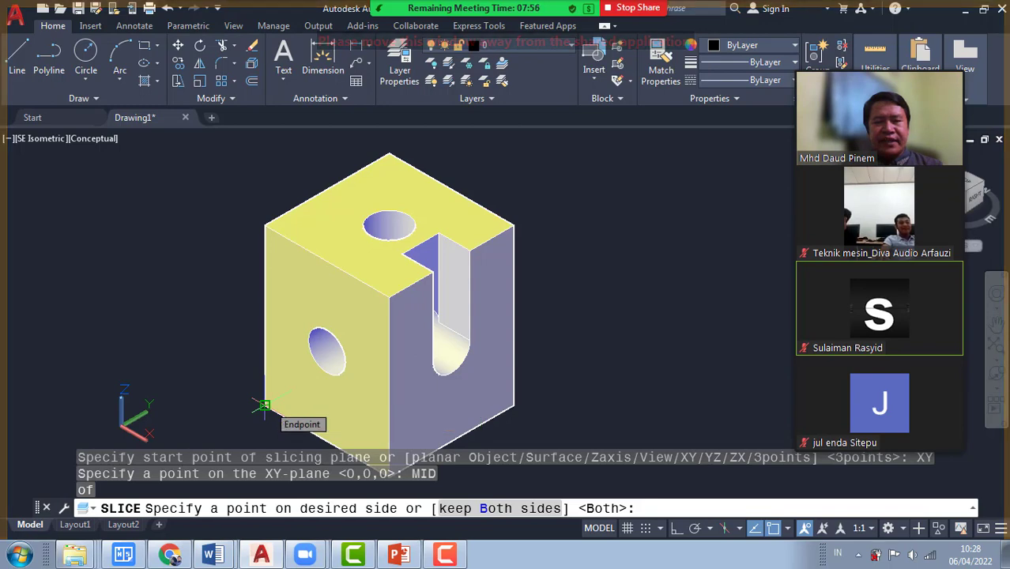
left_click(265, 405)
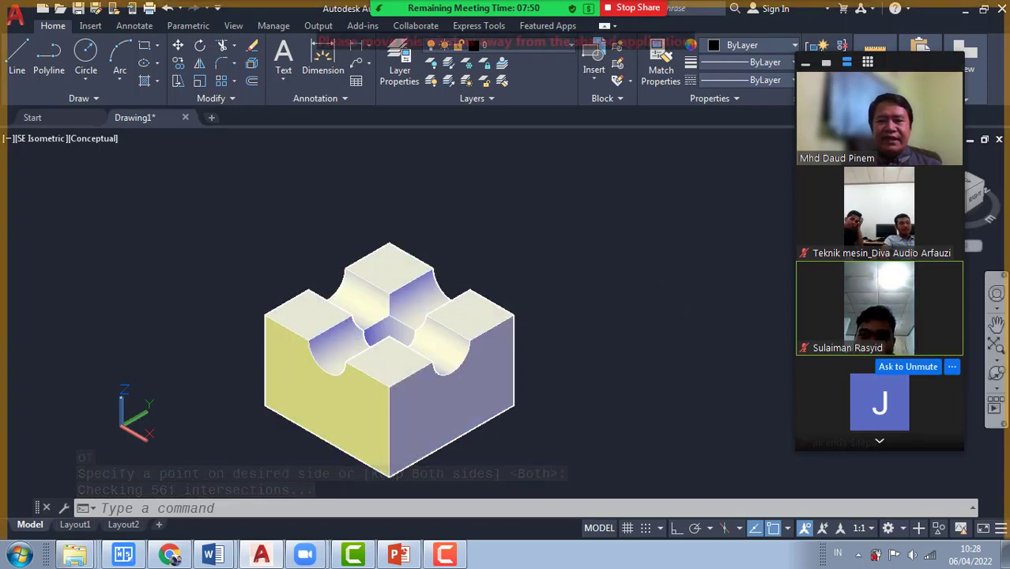
- Orbit around the lower half block to inspect its cut face, and undo the orbit and the XY-plane slice
left_click(996, 380)
left_click_drag(398, 343, 456, 399)
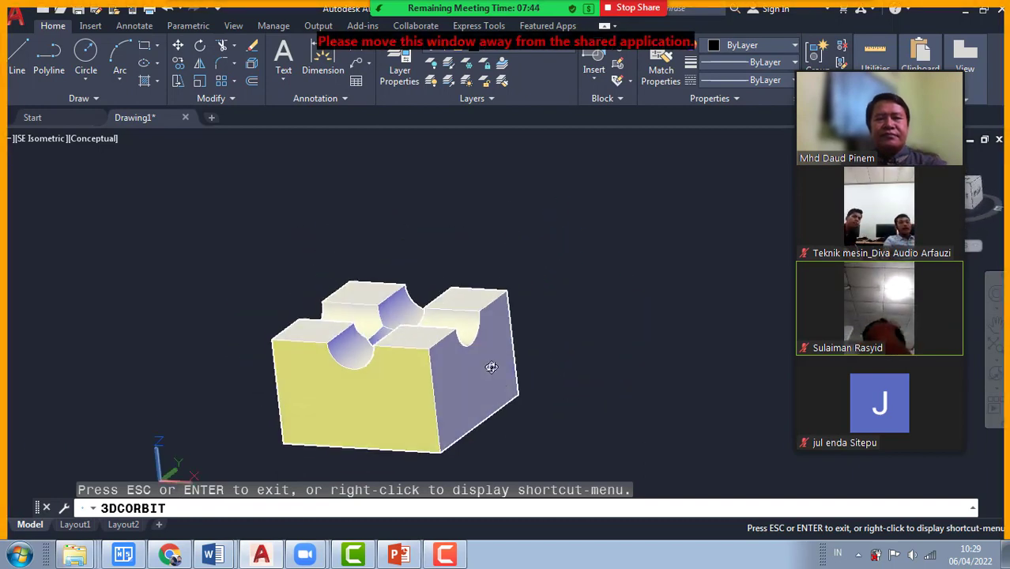
key("Escape")
key("ctrl+z")
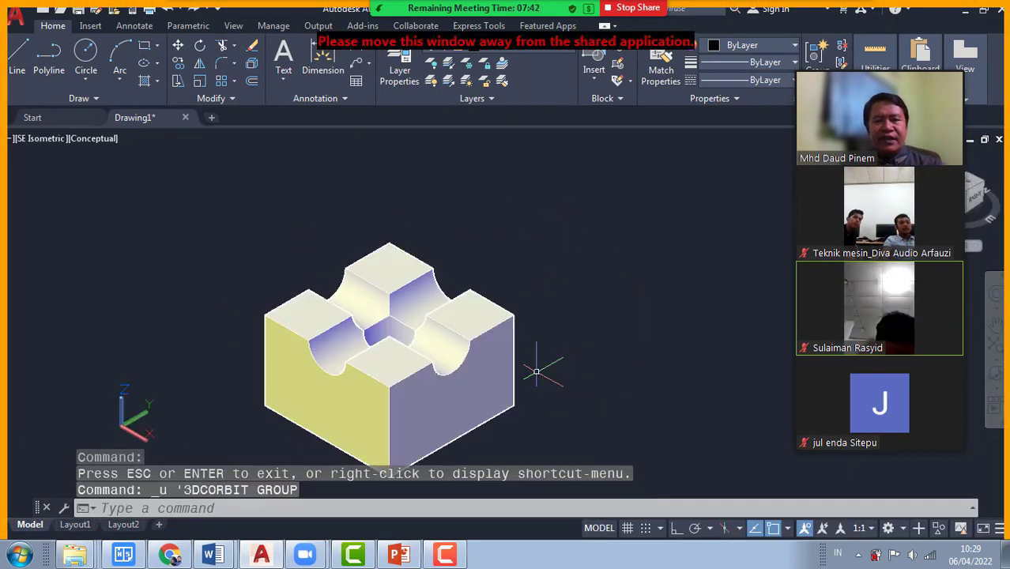
key("ctrl+z")
- Draw a circle with a radius of about 4 centred on the block's top left corner
middle_click_drag(549, 334, 599, 341)
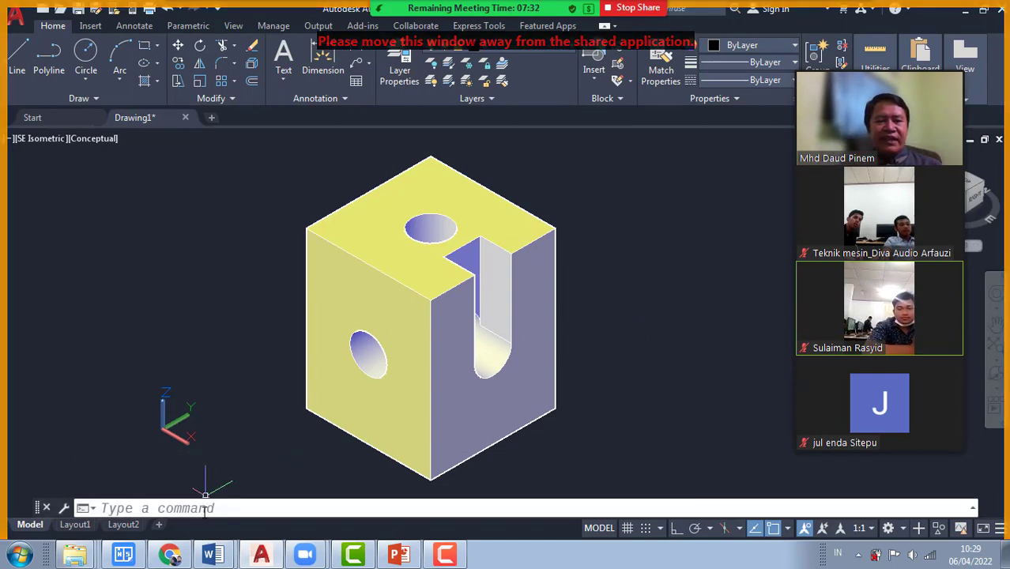
key("Return")
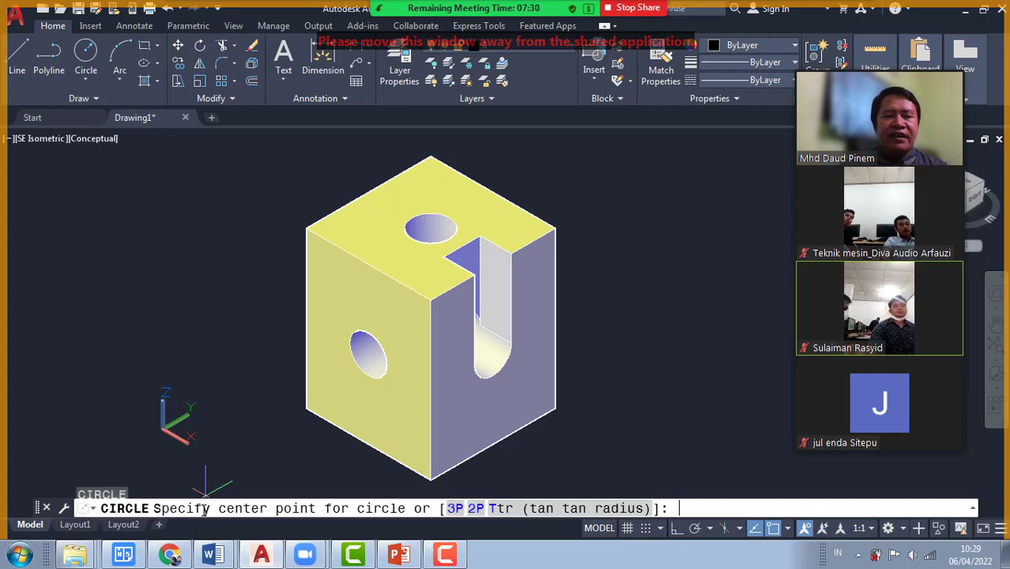
left_click(305, 228)
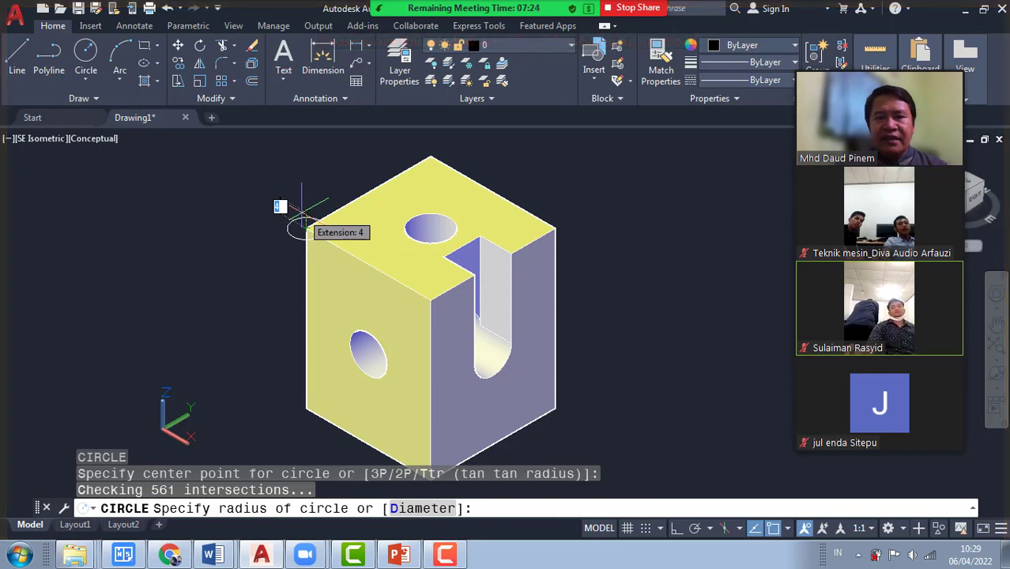
left_click(300, 213)
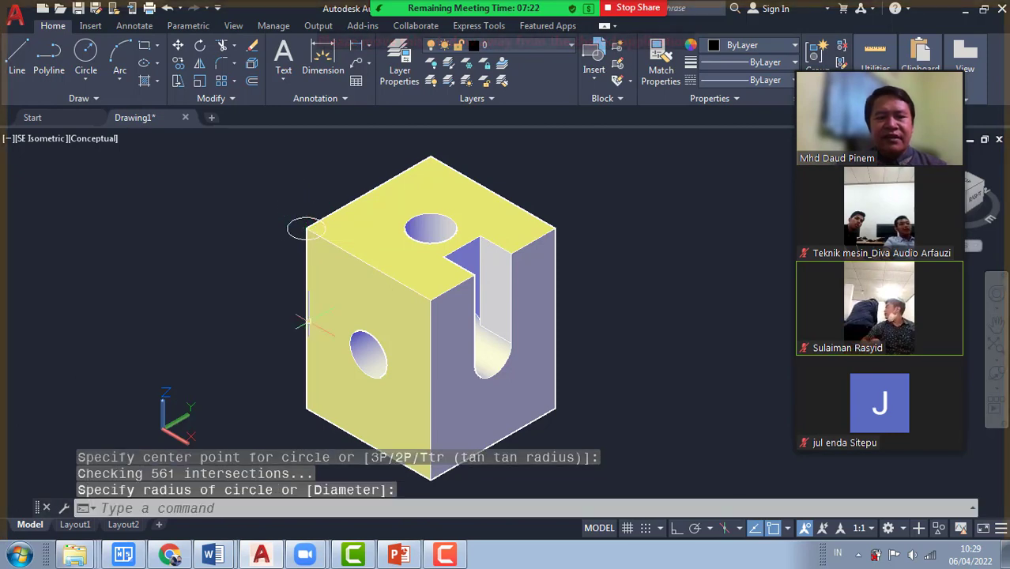
- Rotate the circle 30 degrees in 3D about the Y axis through the block's top left corner
left_click(252, 509)
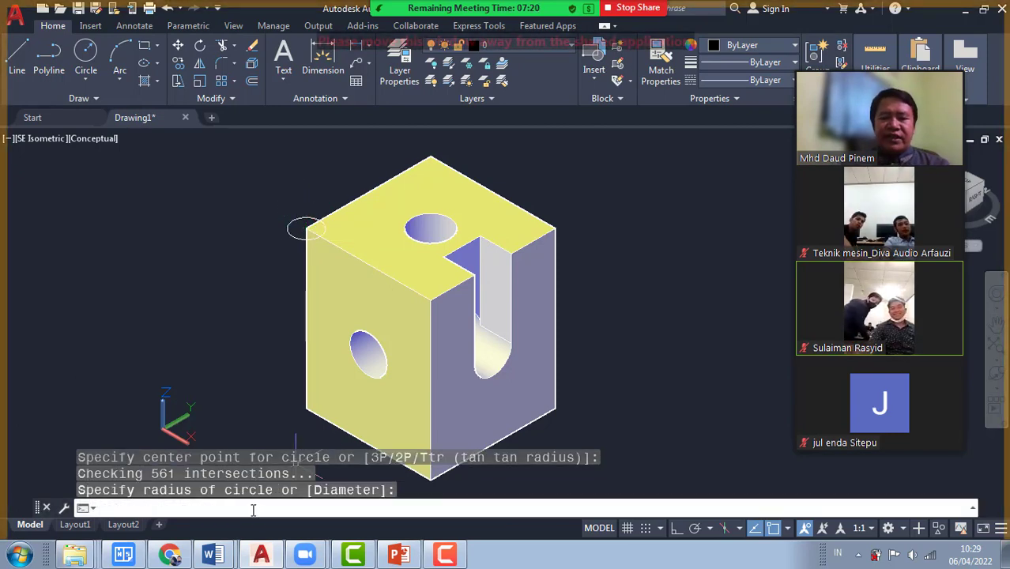
type("ROTATE3D")
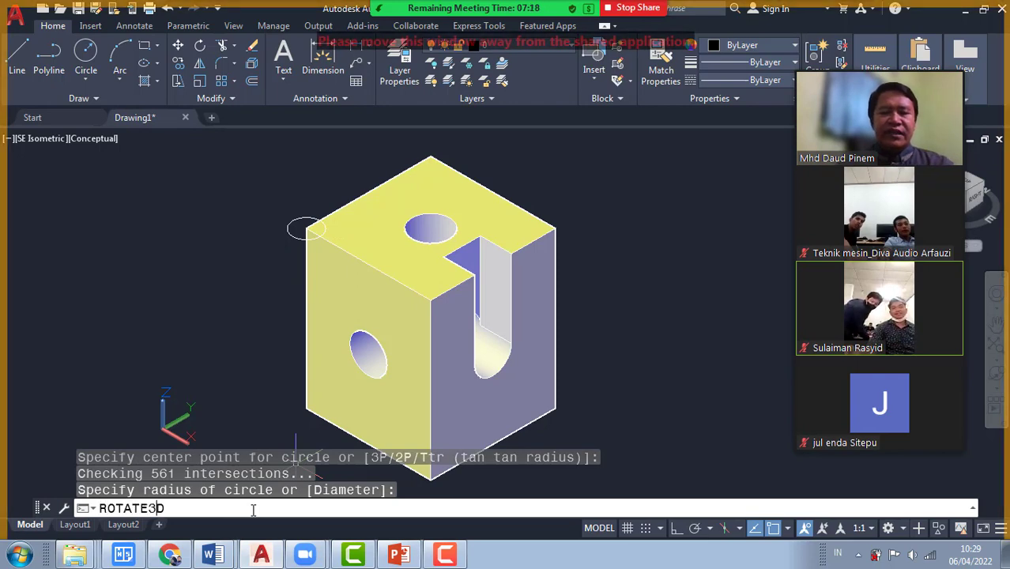
key("Return")
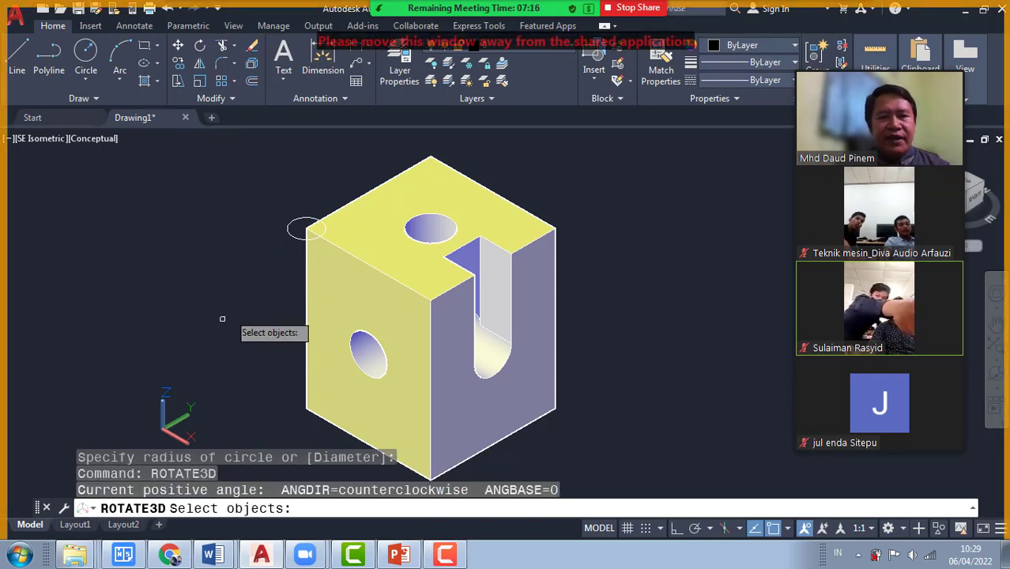
left_click(295, 238)
key("Return")
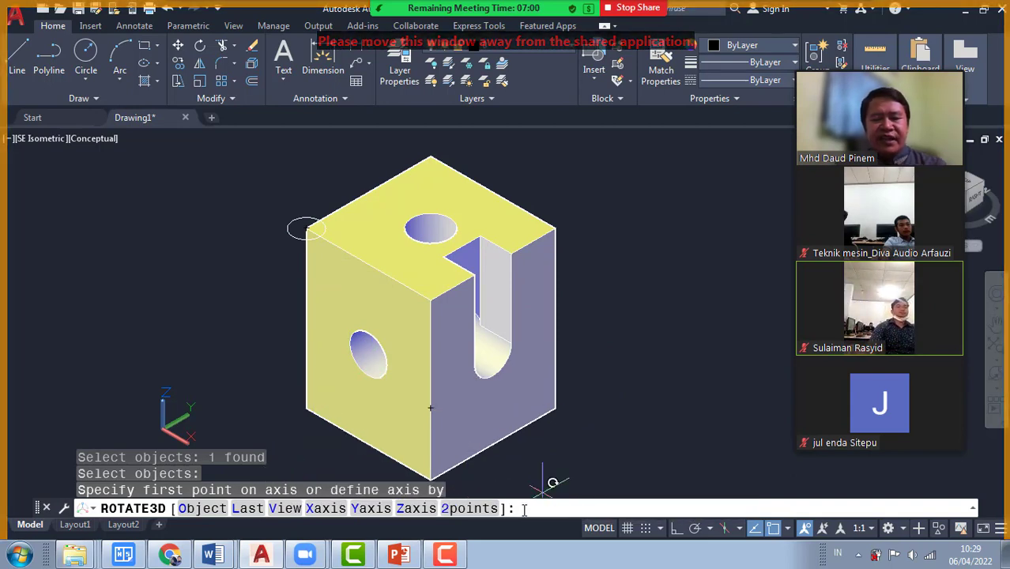
key("Return")
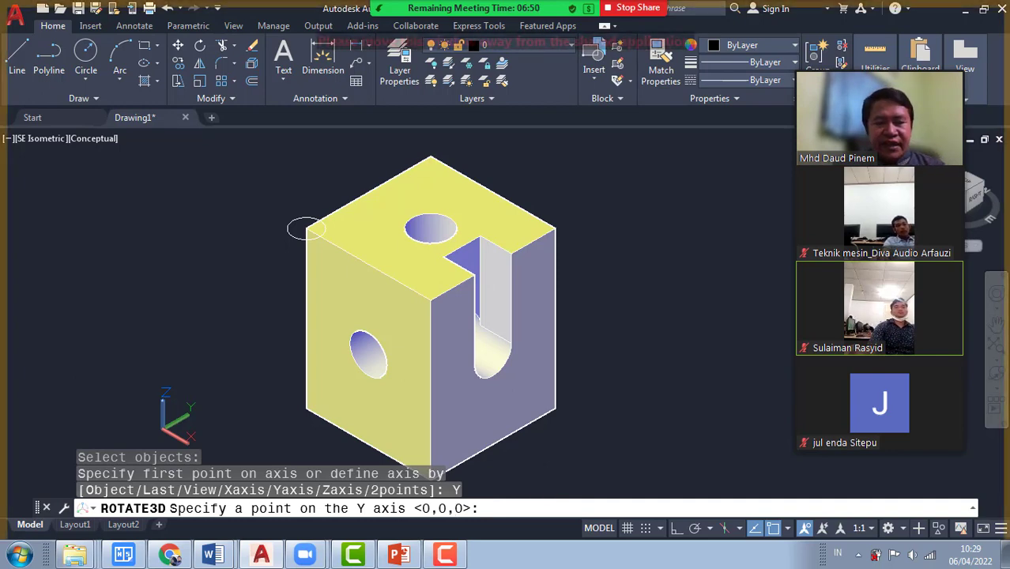
left_click(316, 220)
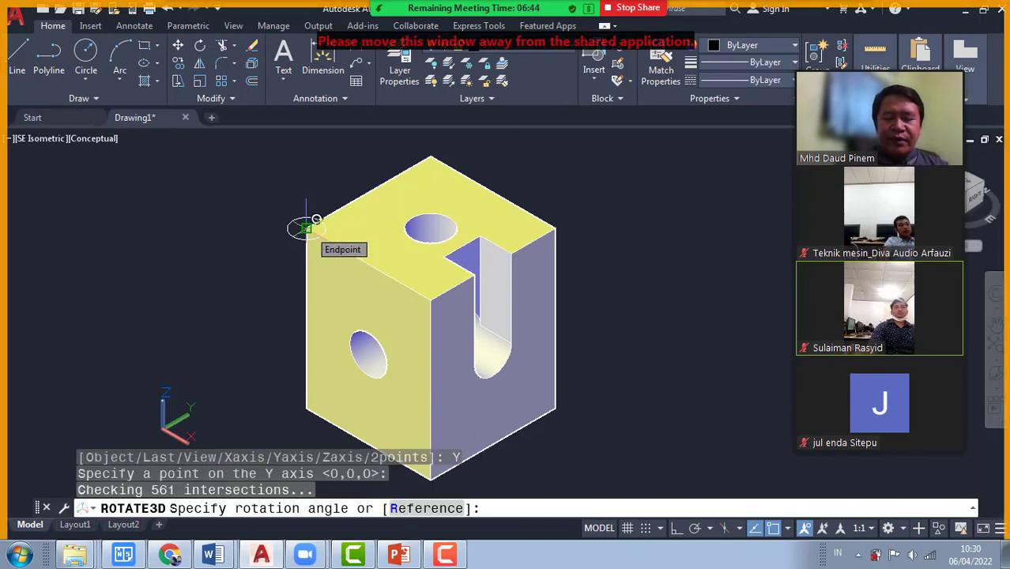
type("3")
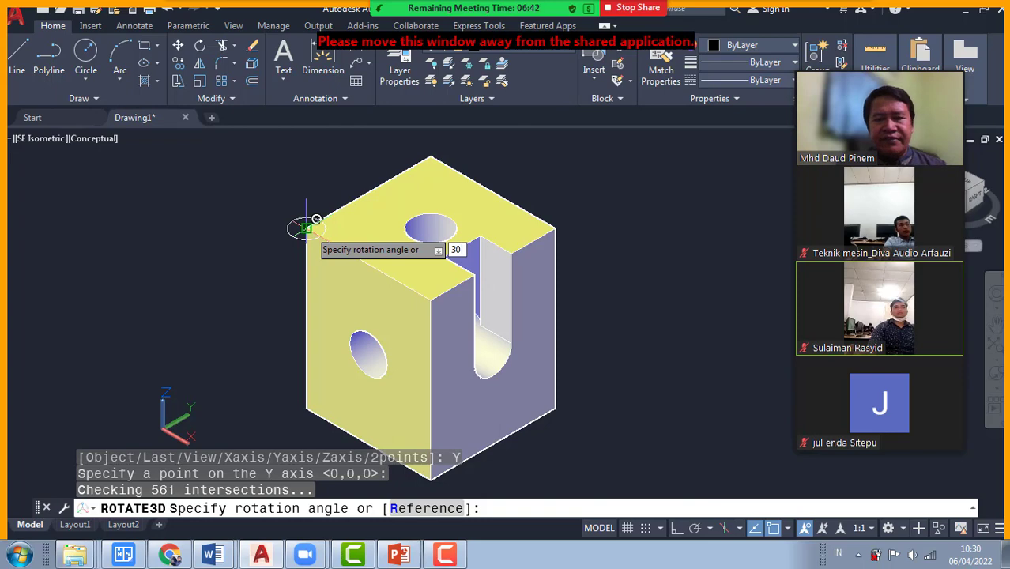
type("0")
key("Return")
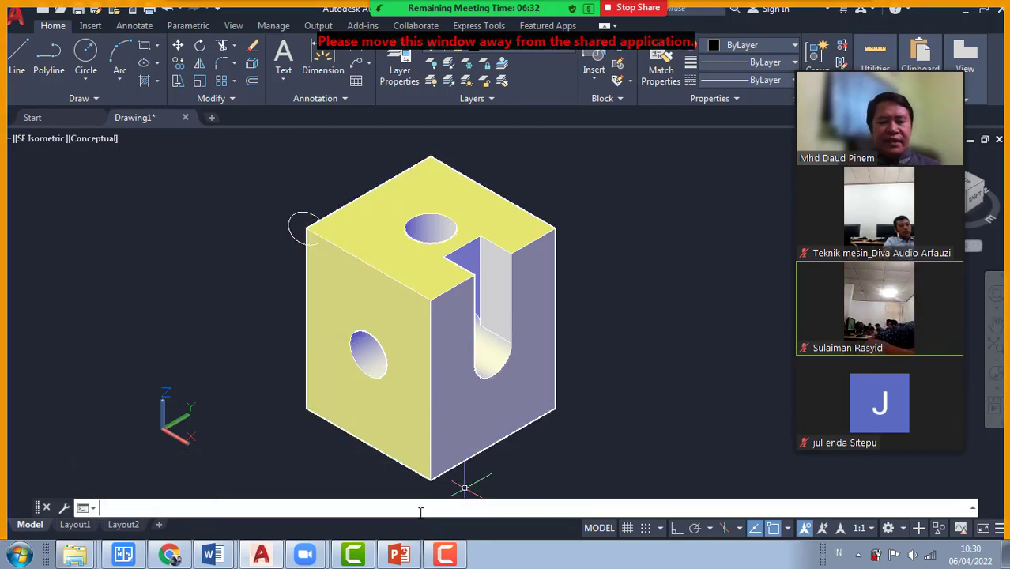
- Slice the block with the planar Object option, using the tilted circle as the cutting plane and keeping the lower part
type("CE")
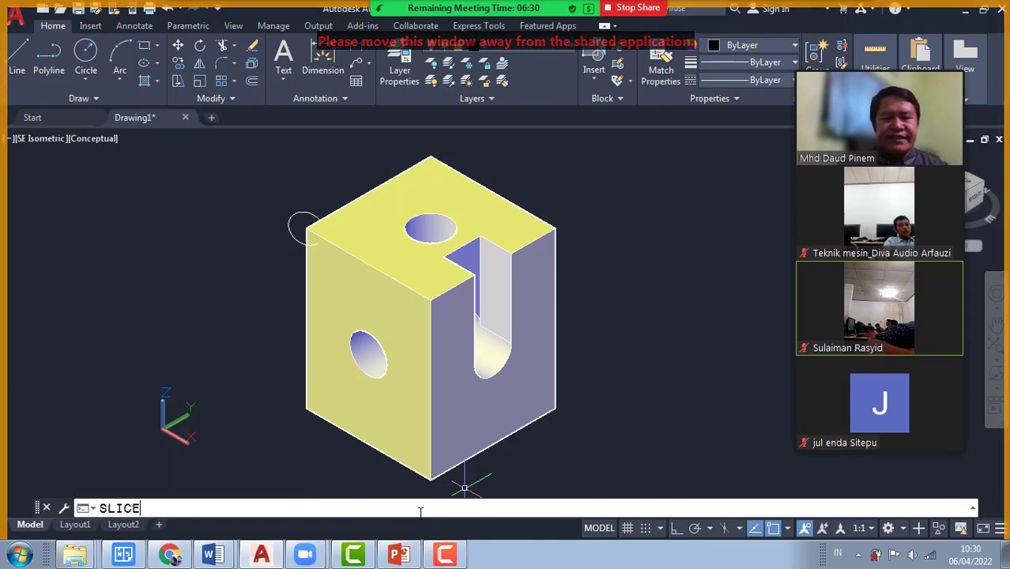
key("Return")
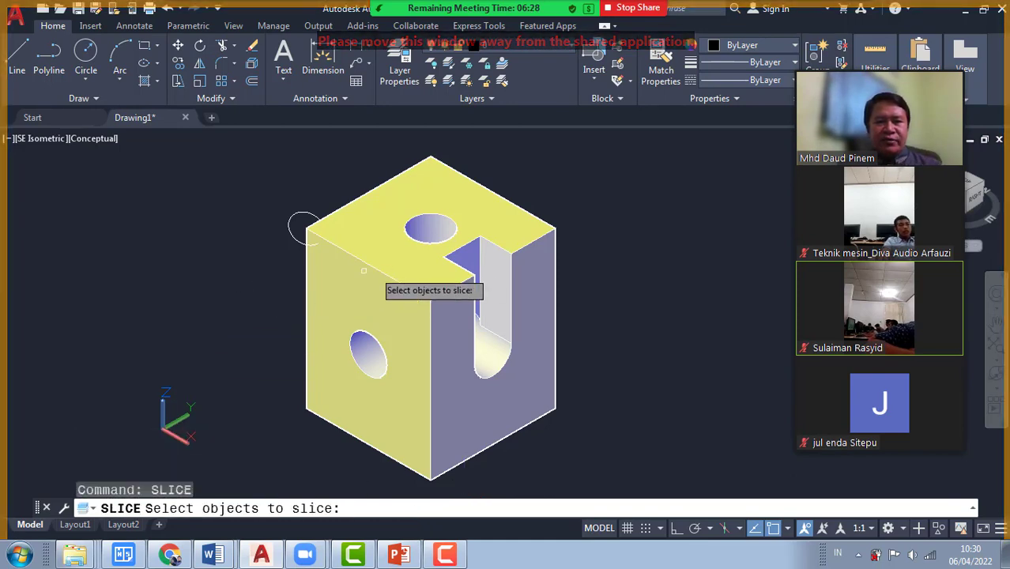
left_click(386, 276)
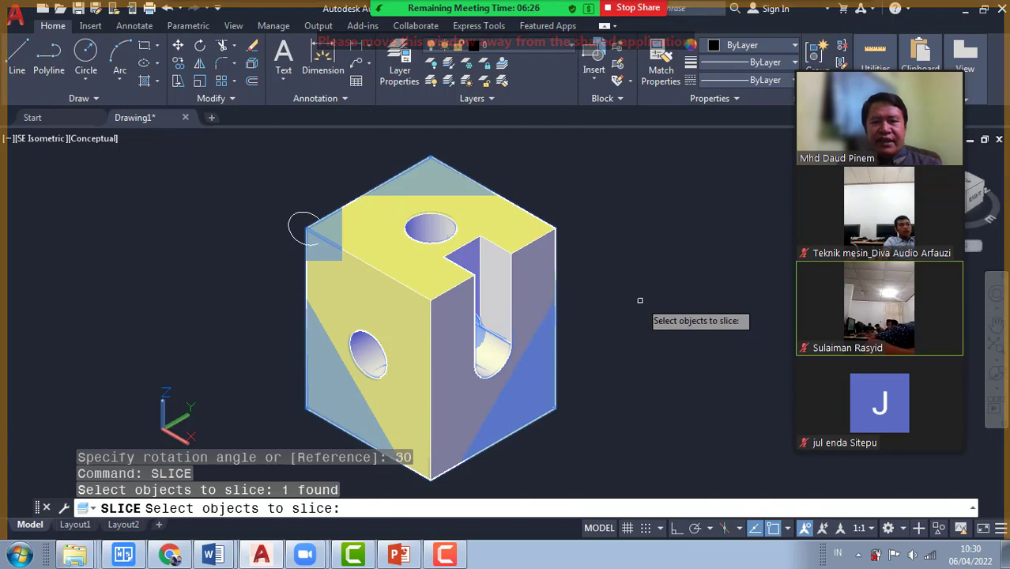
key("Return")
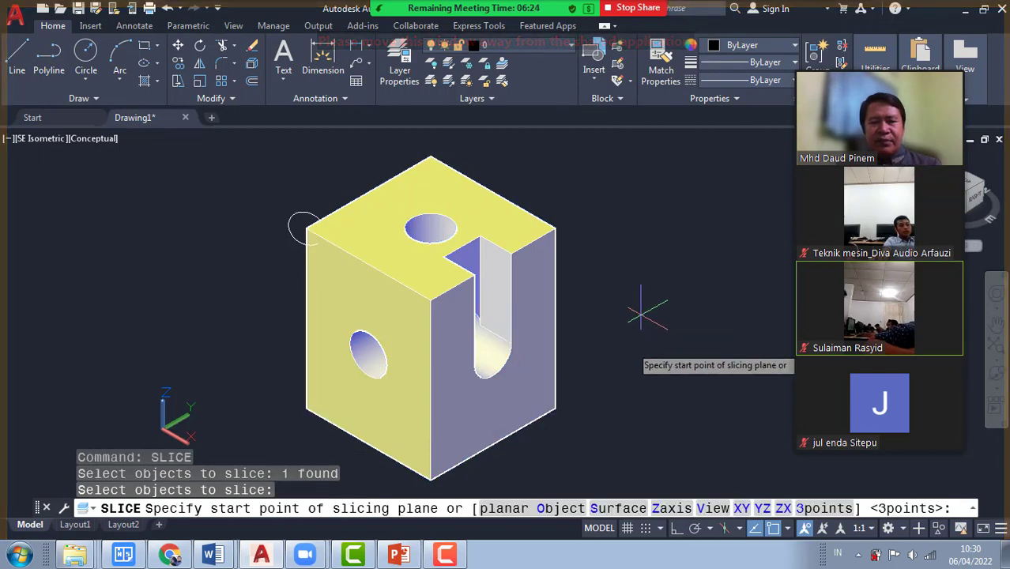
left_click(547, 510)
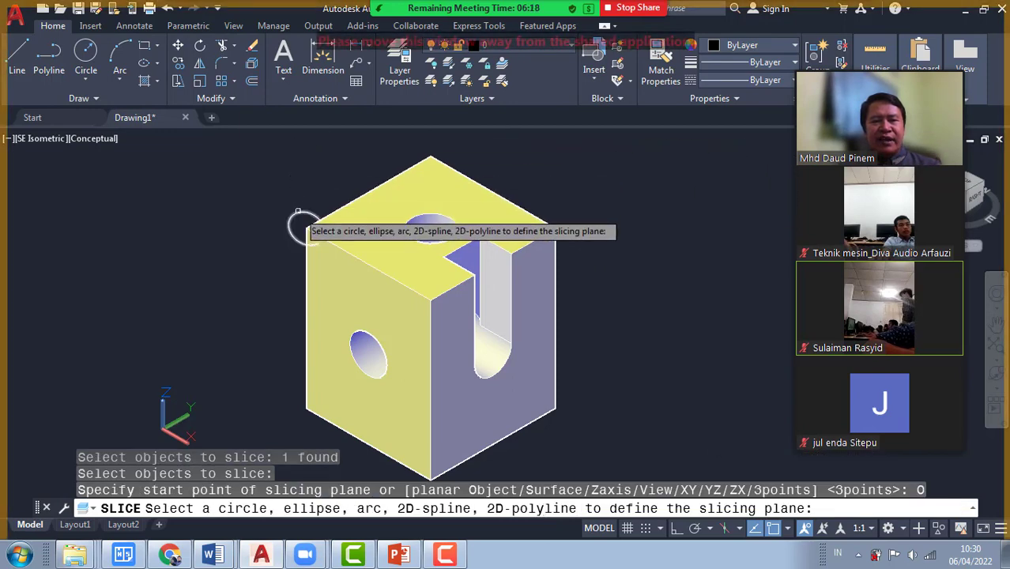
left_click(299, 214)
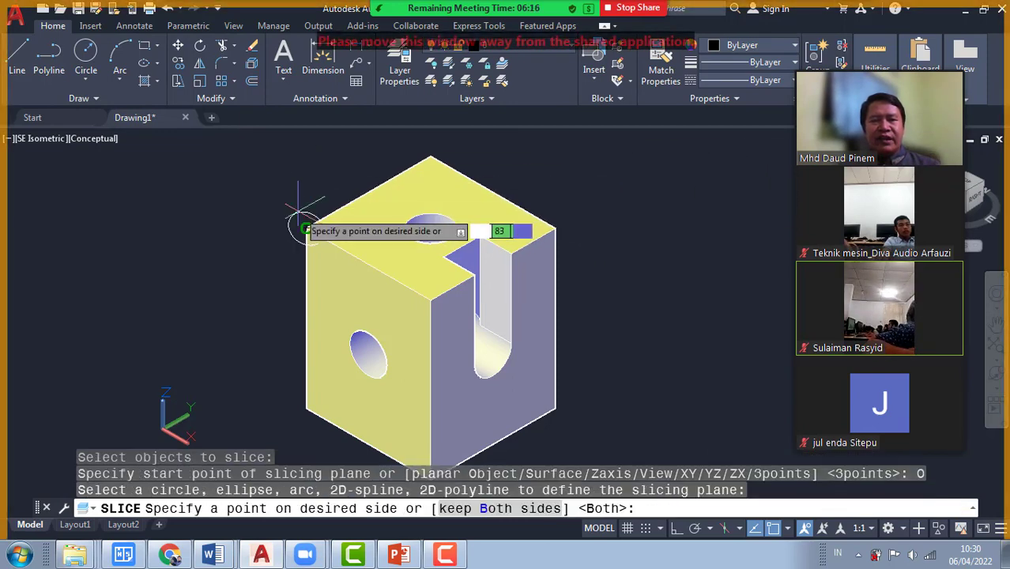
left_click(305, 408)
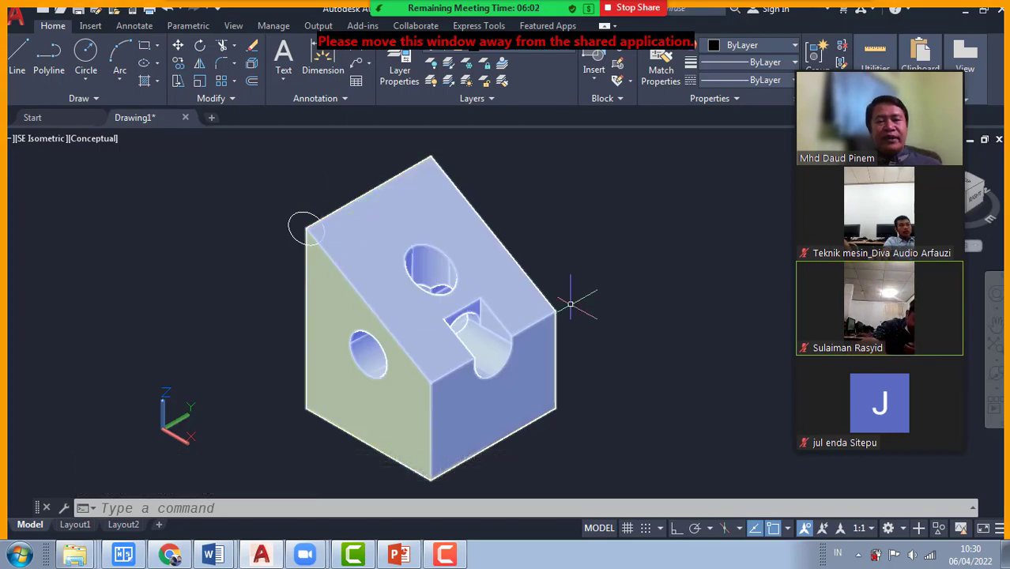
- Orbit around the sliced block to inspect its inclined cut face and the holes
left_click(996, 375)
left_click_drag(472, 354, 418, 264)
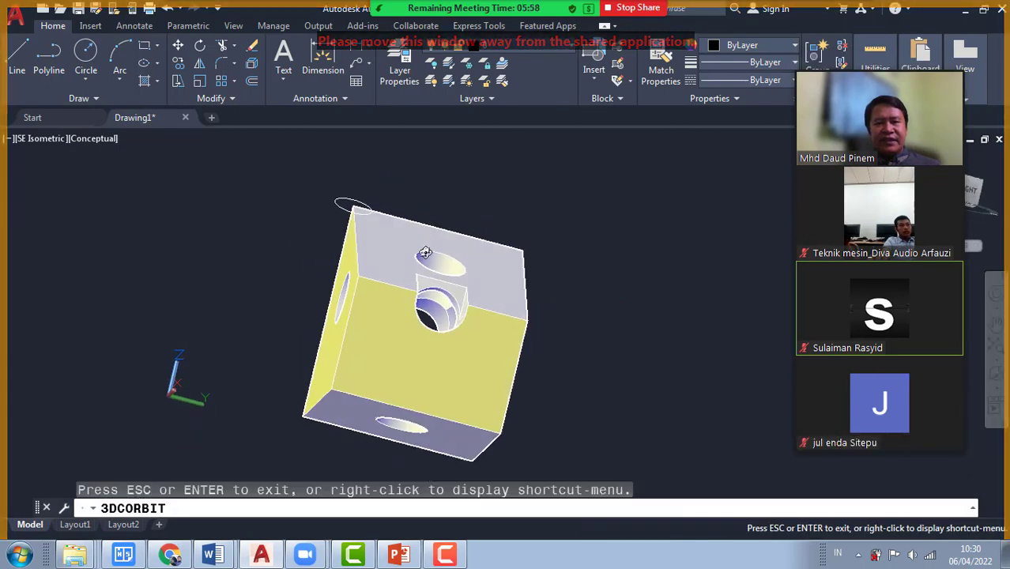